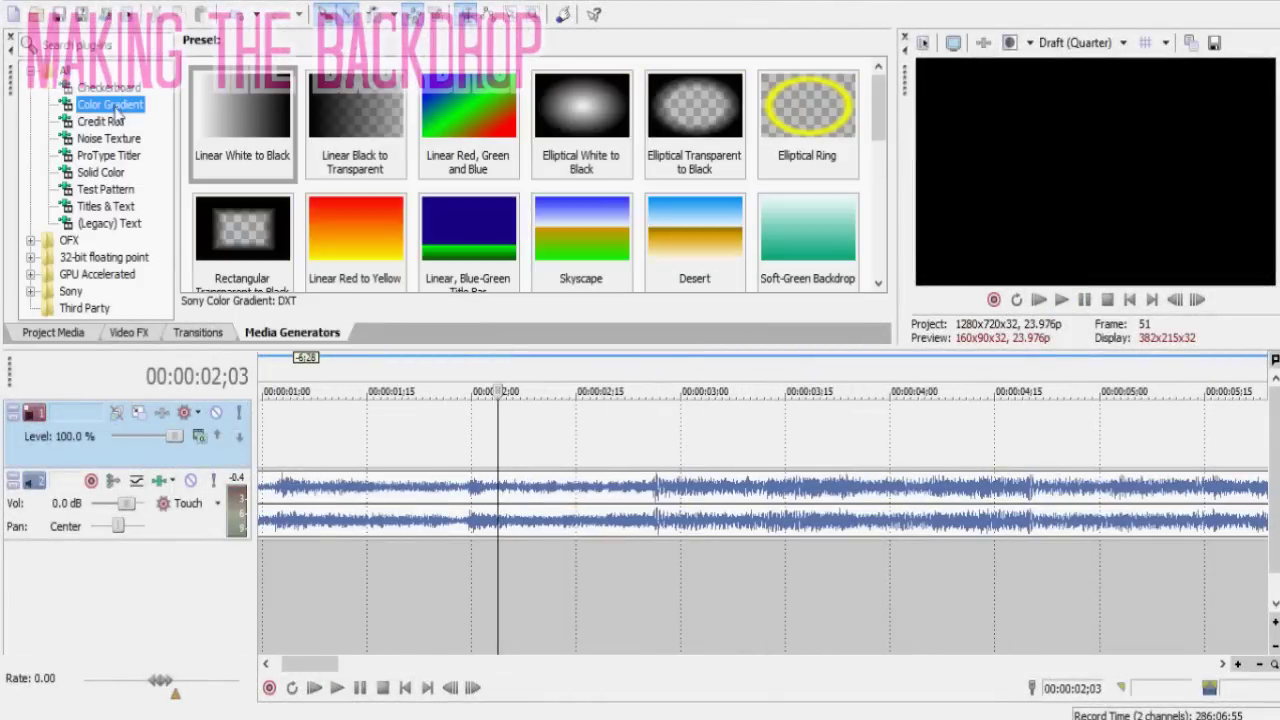
# - Place the Elliptical White to Black gradient on the track and recolour it in dark and light purple
pyautogui.moveTo(581, 115); pyautogui.dragTo(476, 464)
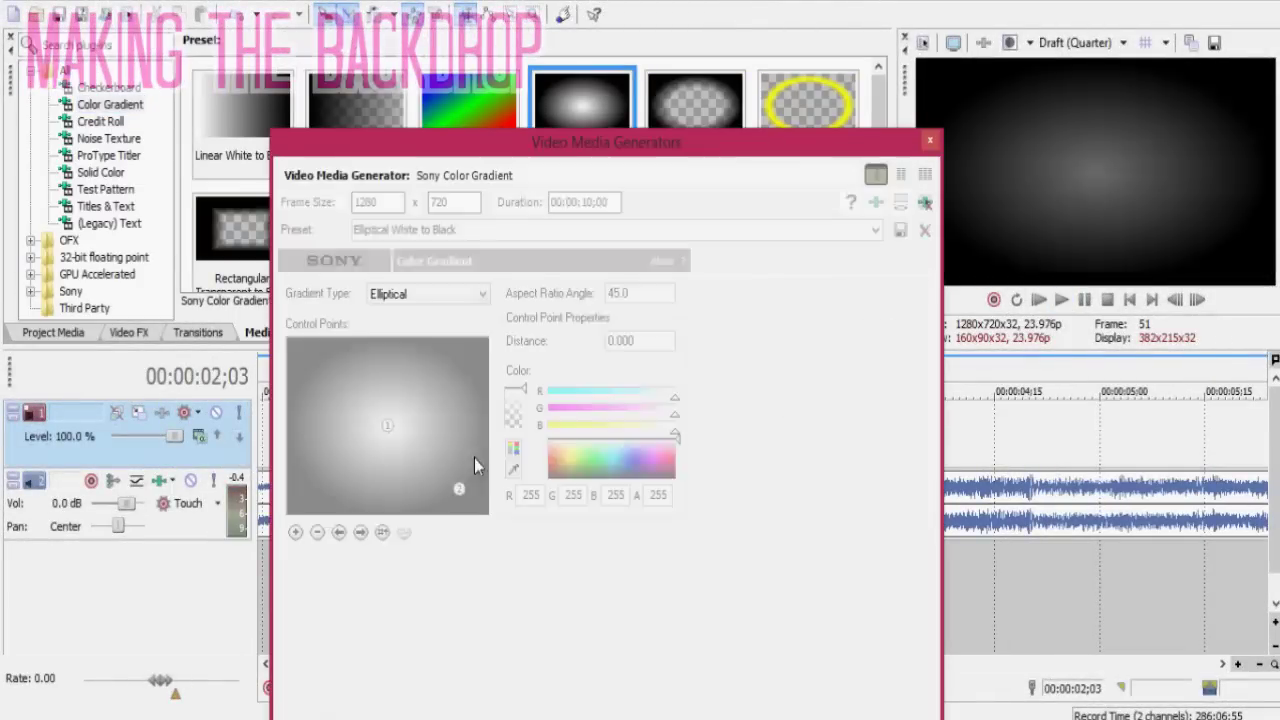
pyautogui.click(472, 505)
pyautogui.moveTo(573, 477); pyautogui.dragTo(648, 471)
pyautogui.moveTo(488, 513)
pyautogui.mouseDown()
pyautogui.moveTo(476, 496)
pyautogui.moveTo(491, 500)
pyautogui.mouseUp()
pyautogui.click(668, 460)
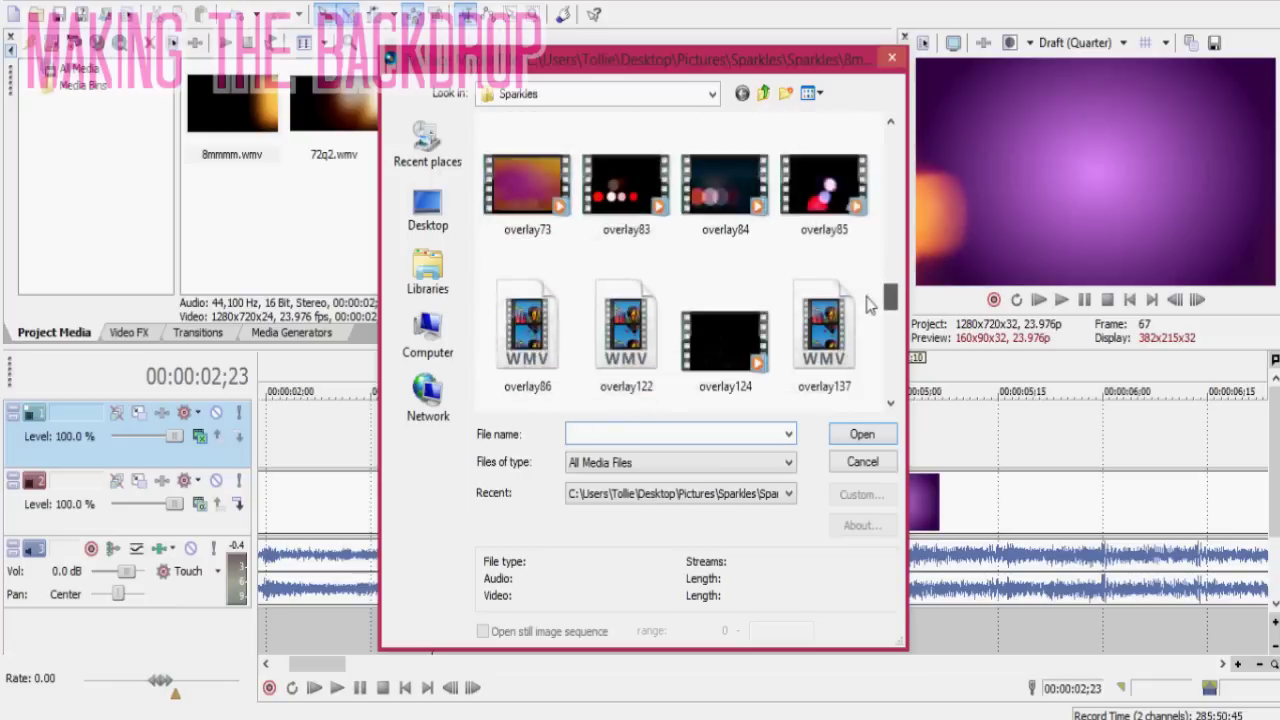
# - Scroll through the Import dialog to browse the Sparkles overlay folder
pyautogui.scroll(-2, 868, 323)
pyautogui.scroll(-5, 868, 323)
pyautogui.scroll(5, 880, 372)
# - Import the overlay3 sparkle clip from the Sparkles folder and swap it into a media clip
pyautogui.click(711, 94)
pyautogui.click(525, 317)
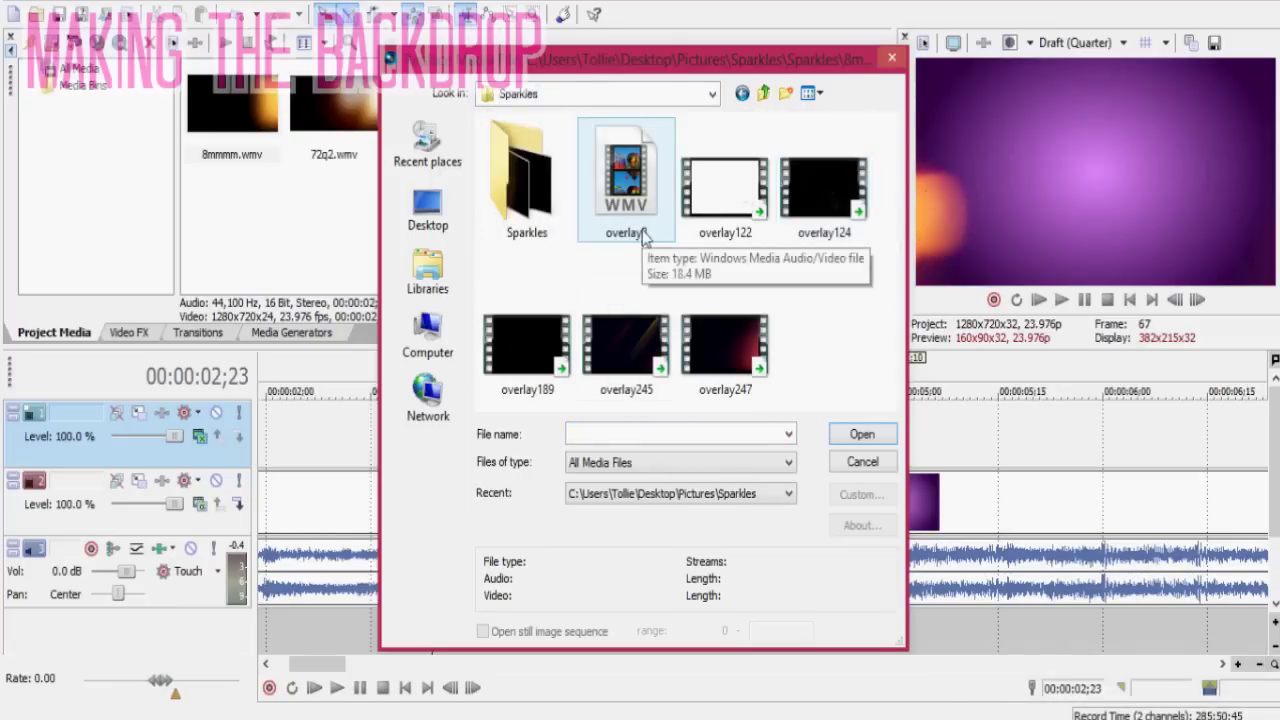
pyautogui.click(860, 436)
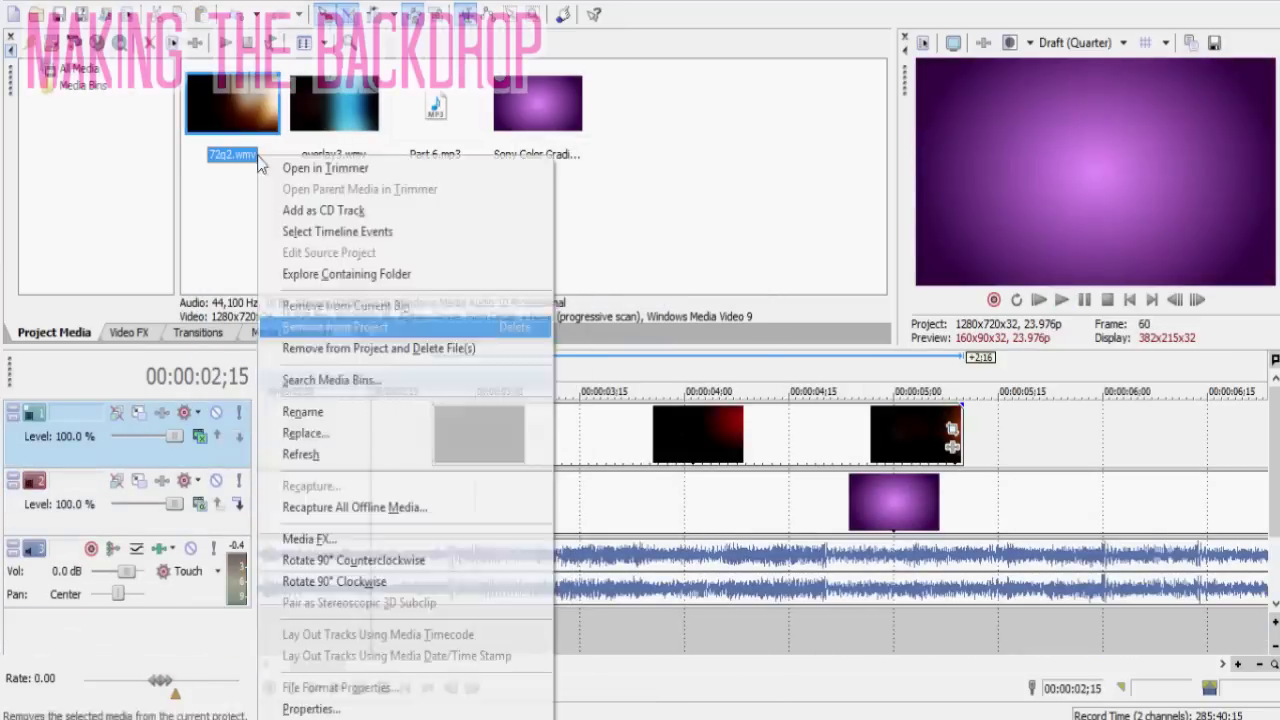
pyautogui.click(315, 440)
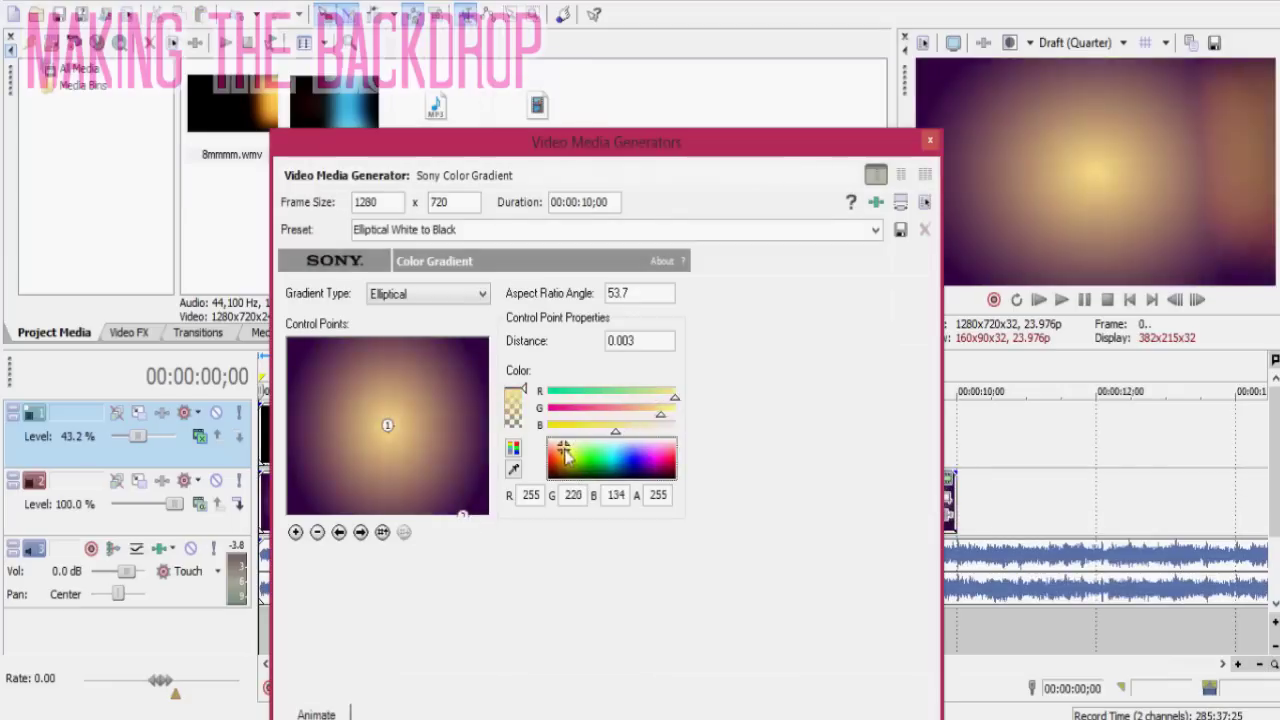
# - Recolour the gradient toward yellow and olive, narrowing it by moving the centre colour
pyautogui.moveTo(563, 453); pyautogui.dragTo(611, 461)
pyautogui.click(361, 532)
pyautogui.moveTo(436, 469); pyautogui.dragTo(477, 508)
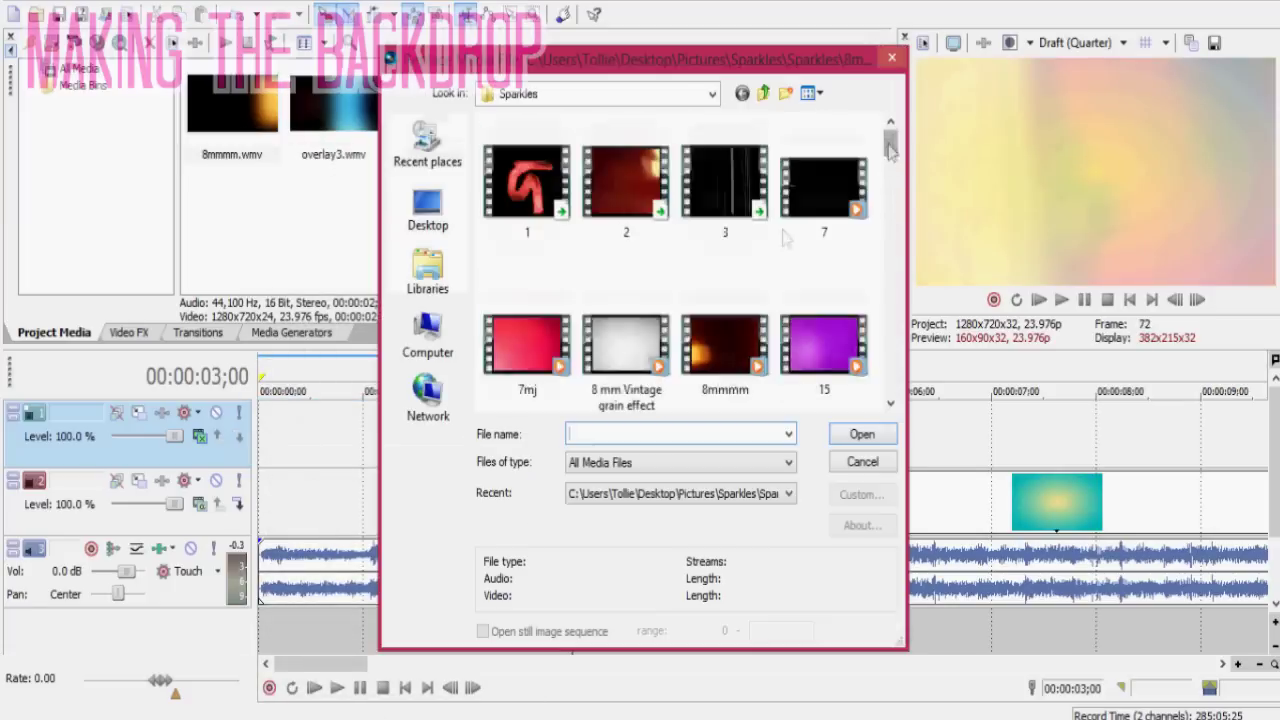
pyautogui.moveTo(890, 148); pyautogui.dragTo(850, 260)
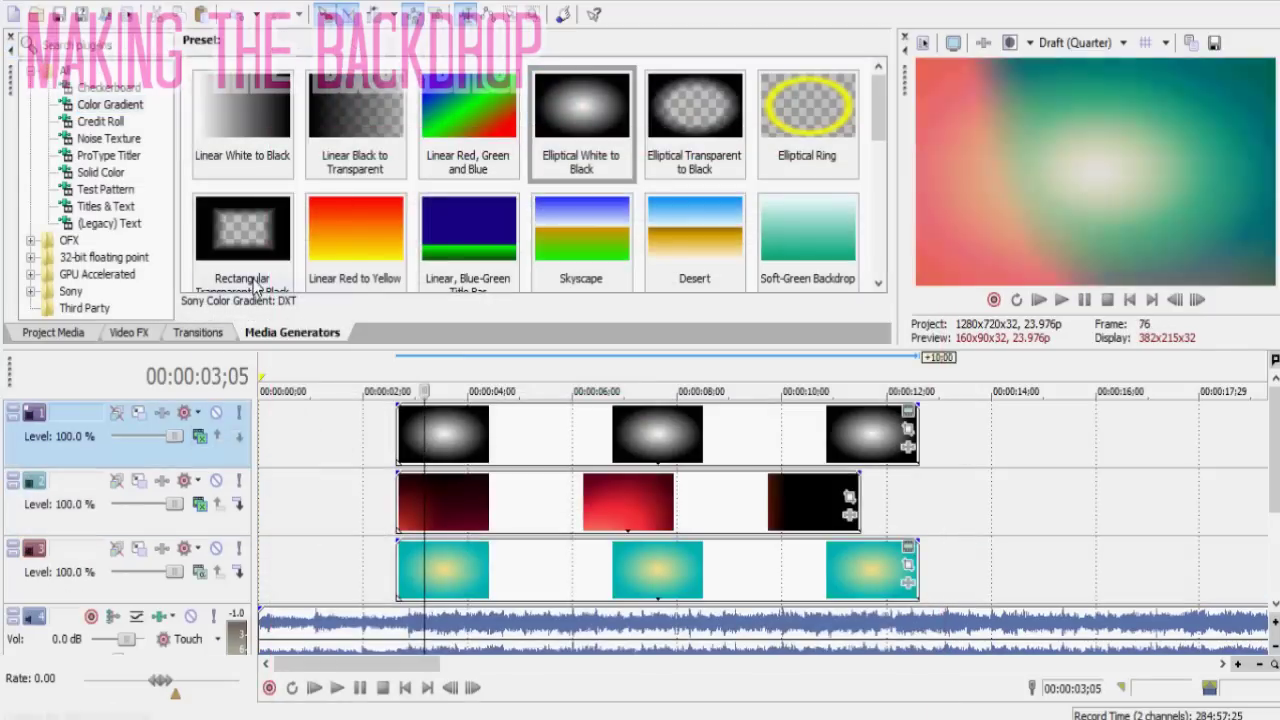
# - Fade the white ellipse track to 61.1% and add a horizontal Gaussian Blur of 0.1053
pyautogui.moveTo(175, 437); pyautogui.dragTo(157, 442)
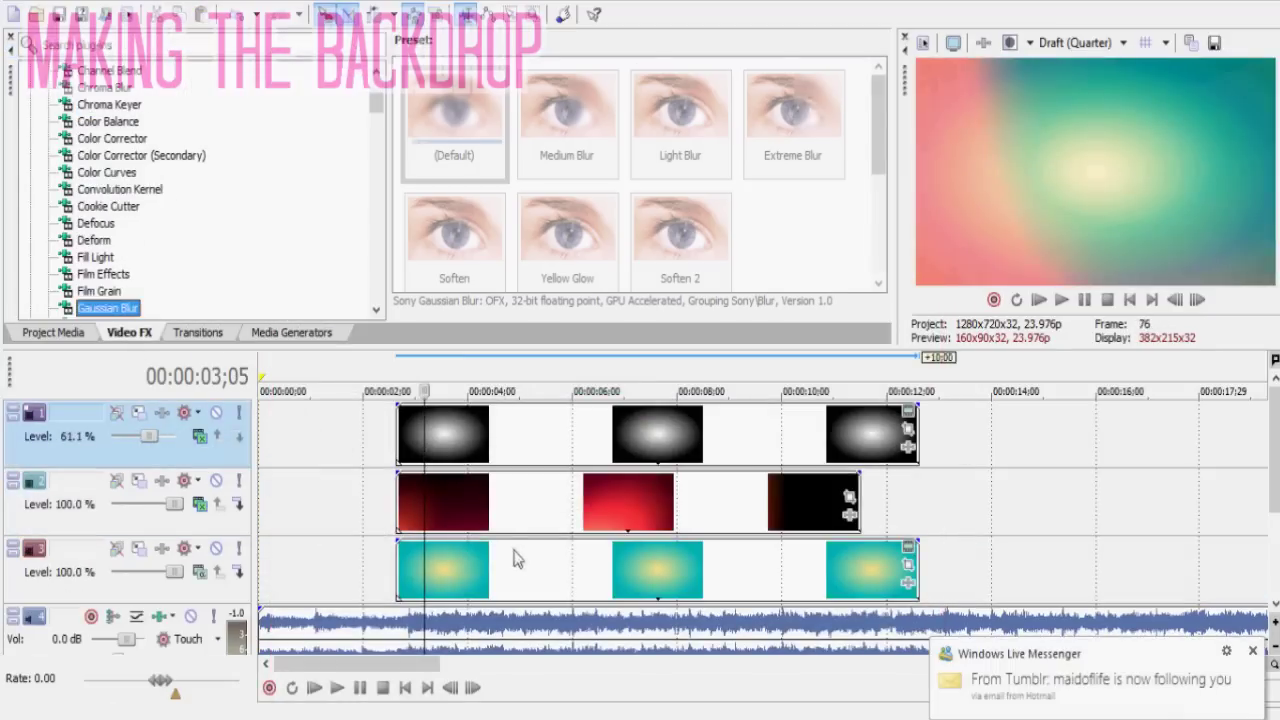
pyautogui.moveTo(517, 557); pyautogui.dragTo(450, 493)
pyautogui.moveTo(289, 357); pyautogui.dragTo(296, 360)
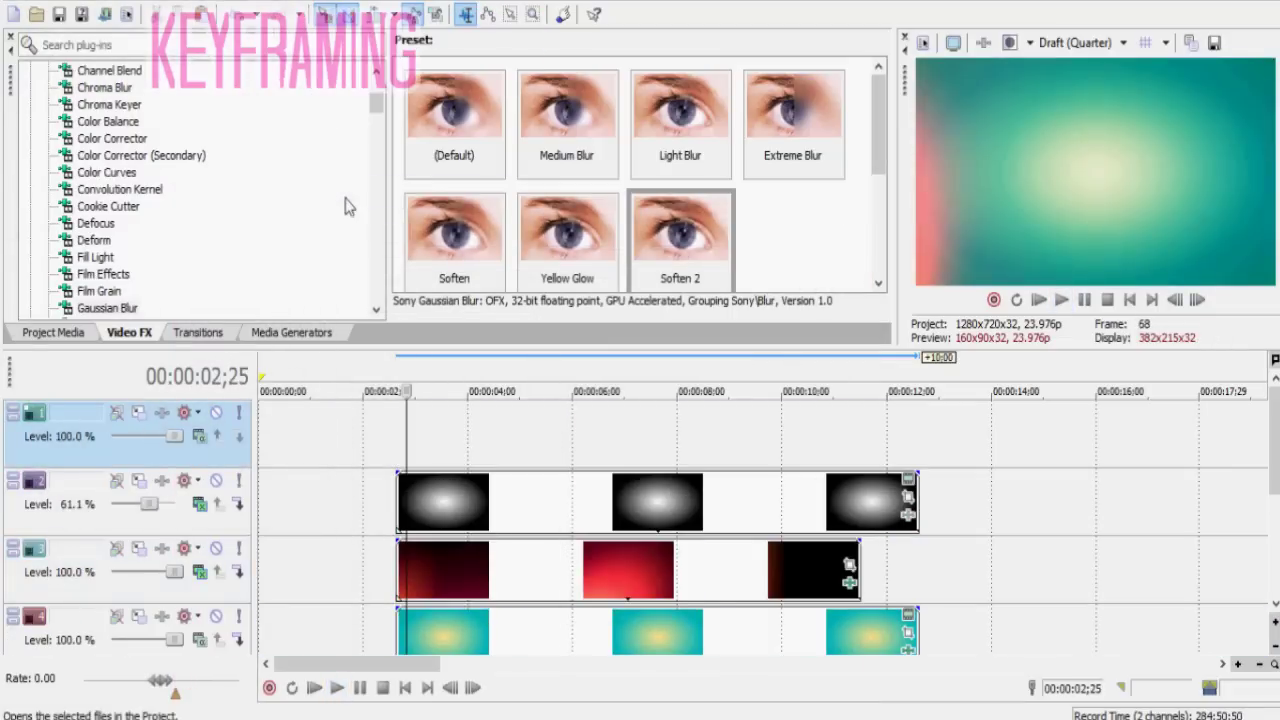
# - Open Import Media and navigate through ROSE KANAYA to the PNDS art folder
pyautogui.hotkey('ctrl', 'i')
pyautogui.press('BackSpace')
pyautogui.doubleClick(823, 172)
pyautogui.doubleClick(510, 212)
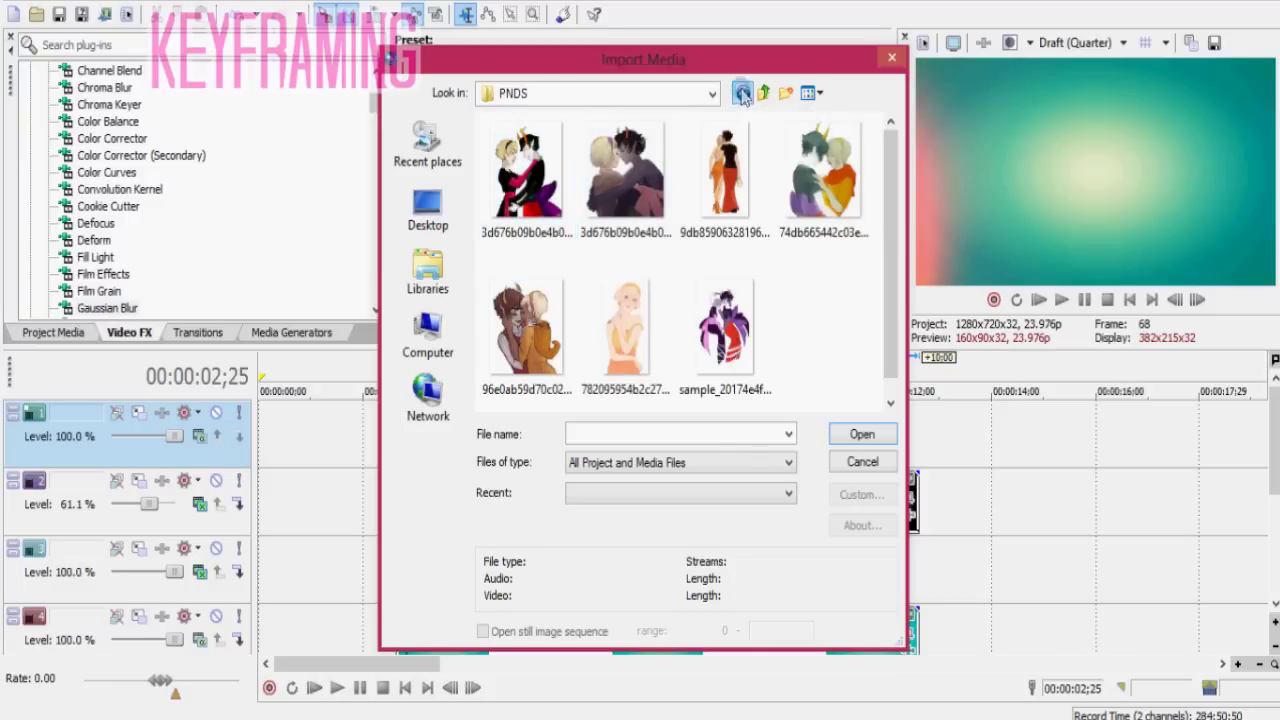
# - Import the first PNDS art image and shift its clip slightly earlier
pyautogui.press('BackSpace')
pyautogui.scroll(-5, 866, 310)
pyautogui.doubleClick(546, 175)
pyautogui.click(546, 176)
pyautogui.click(858, 436)
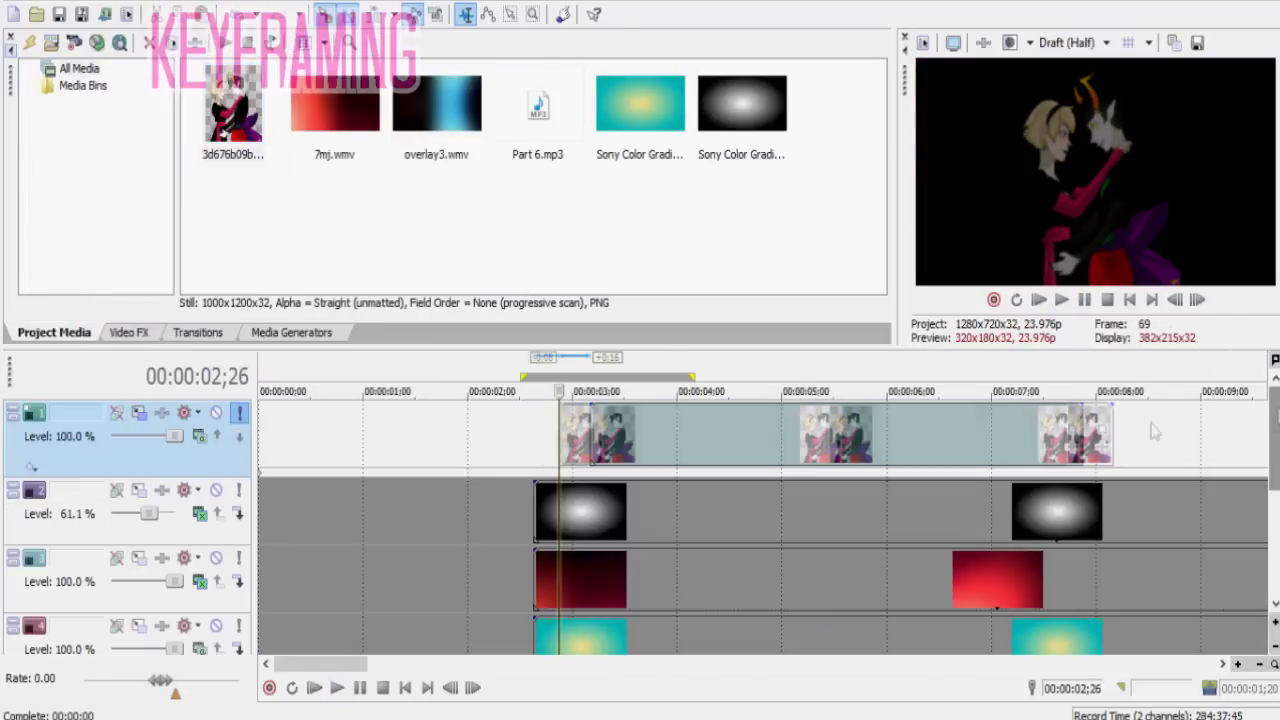
pyautogui.moveTo(583, 420); pyautogui.dragTo(563, 418)
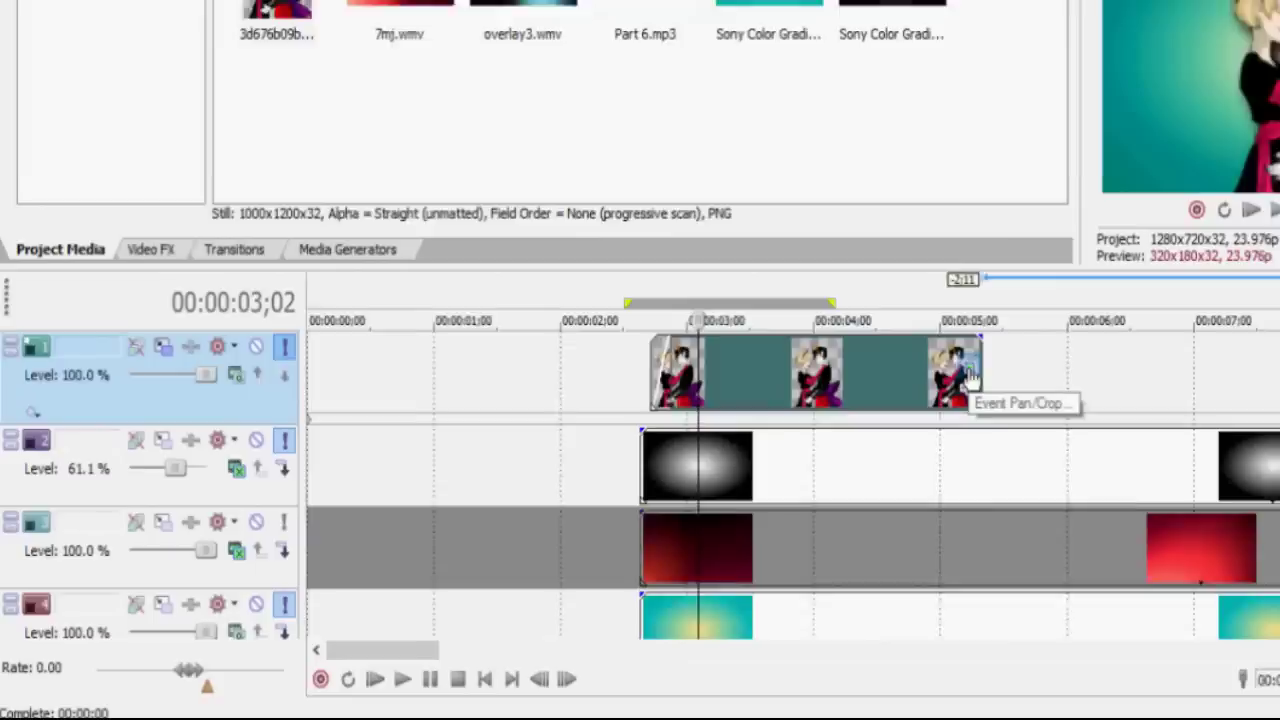
# - In Event Pan/Crop, match the frame to output aspect and move it up toward the faces
pyautogui.click(836, 412)
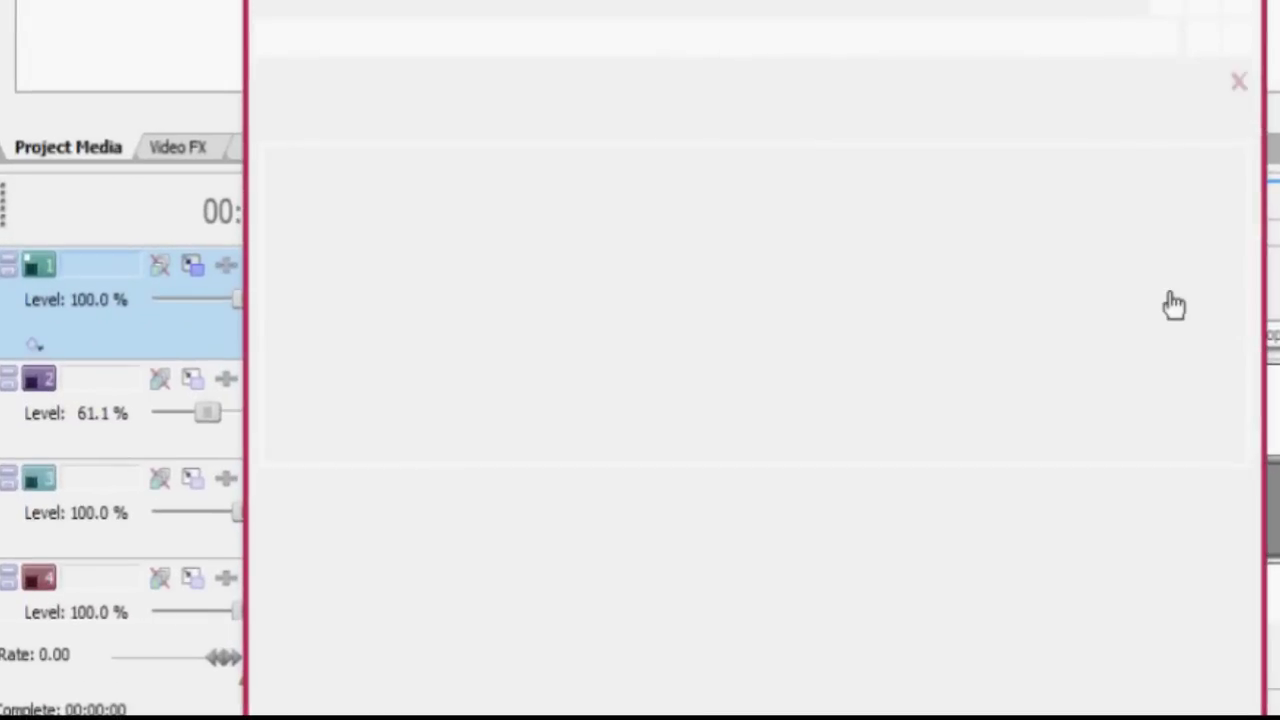
pyautogui.rightClick(893, 337)
pyautogui.click(1011, 483)
pyautogui.moveTo(666, 266); pyautogui.dragTo(657, 143)
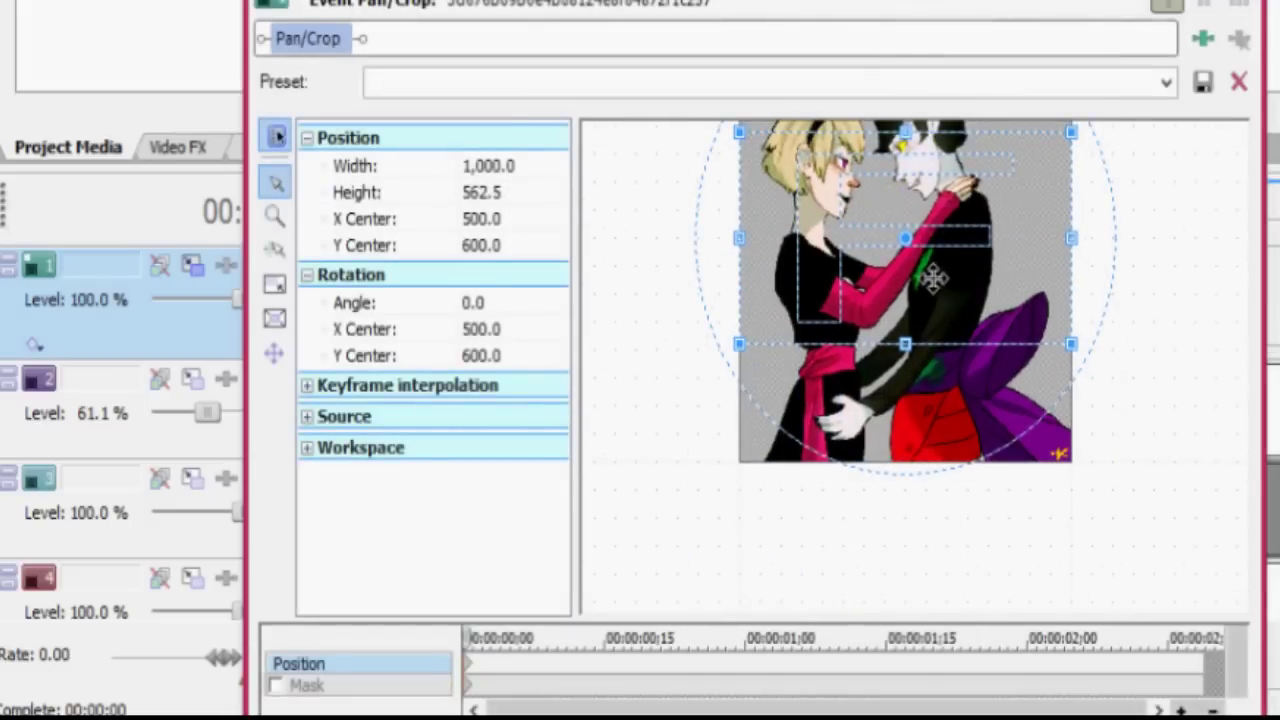
pyautogui.moveTo(935, 278); pyautogui.dragTo(1180, 432)
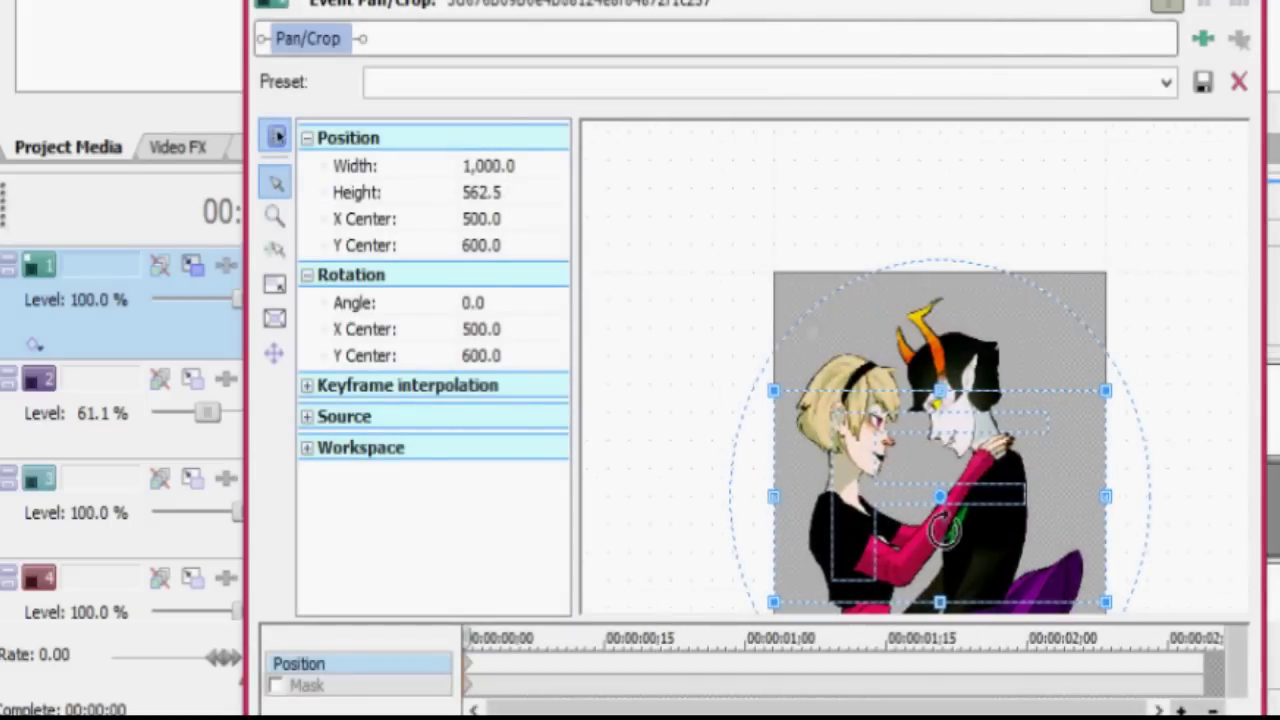
pyautogui.moveTo(711, 343); pyautogui.dragTo(708, 180)
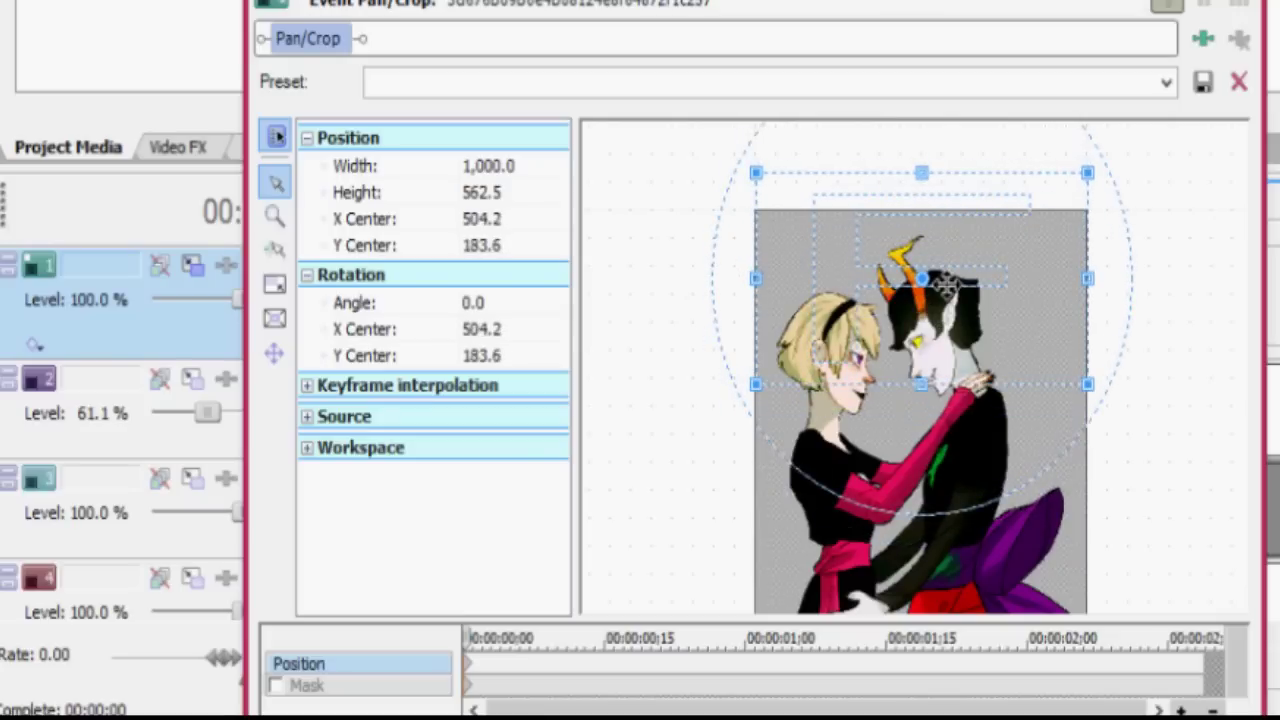
pyautogui.click(600, 672)
pyautogui.moveTo(1127, 410); pyautogui.dragTo(1123, 320)
# - Set the first keyframe's interpolation and nudge the crop frame slightly left on a later keyframe
pyautogui.rightClick(636, 662)
pyautogui.click(668, 506)
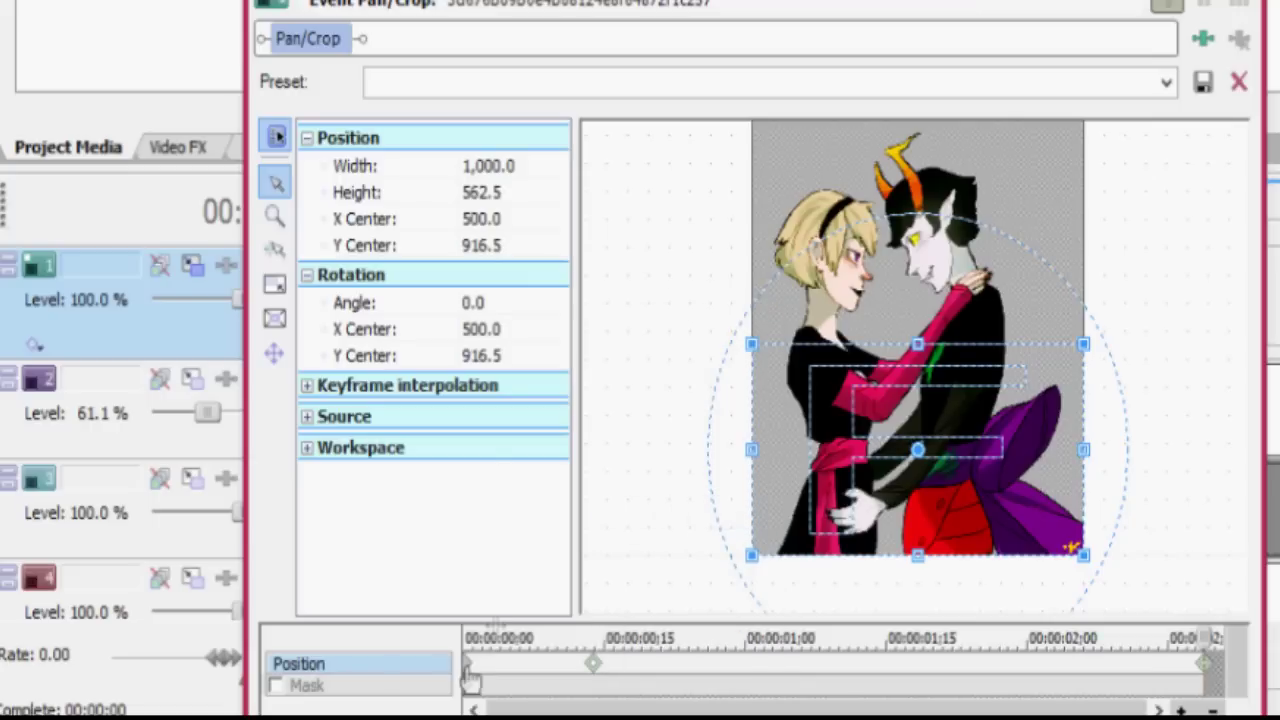
pyautogui.rightClick(467, 665)
pyautogui.click(534, 531)
pyautogui.moveTo(893, 452); pyautogui.dragTo(889, 452)
# - Set the remaining pan/crop keyframes to Fast interpolation and stop the preview
pyautogui.rightClick(591, 666)
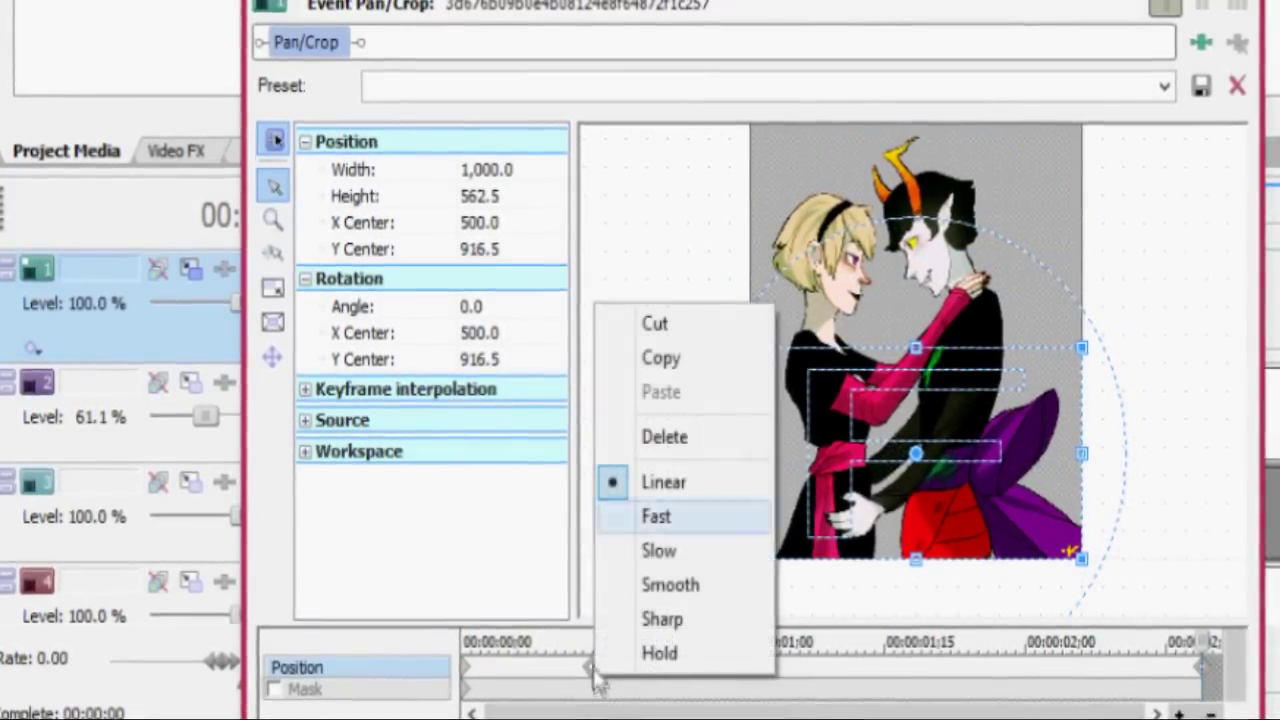
pyautogui.click(672, 517)
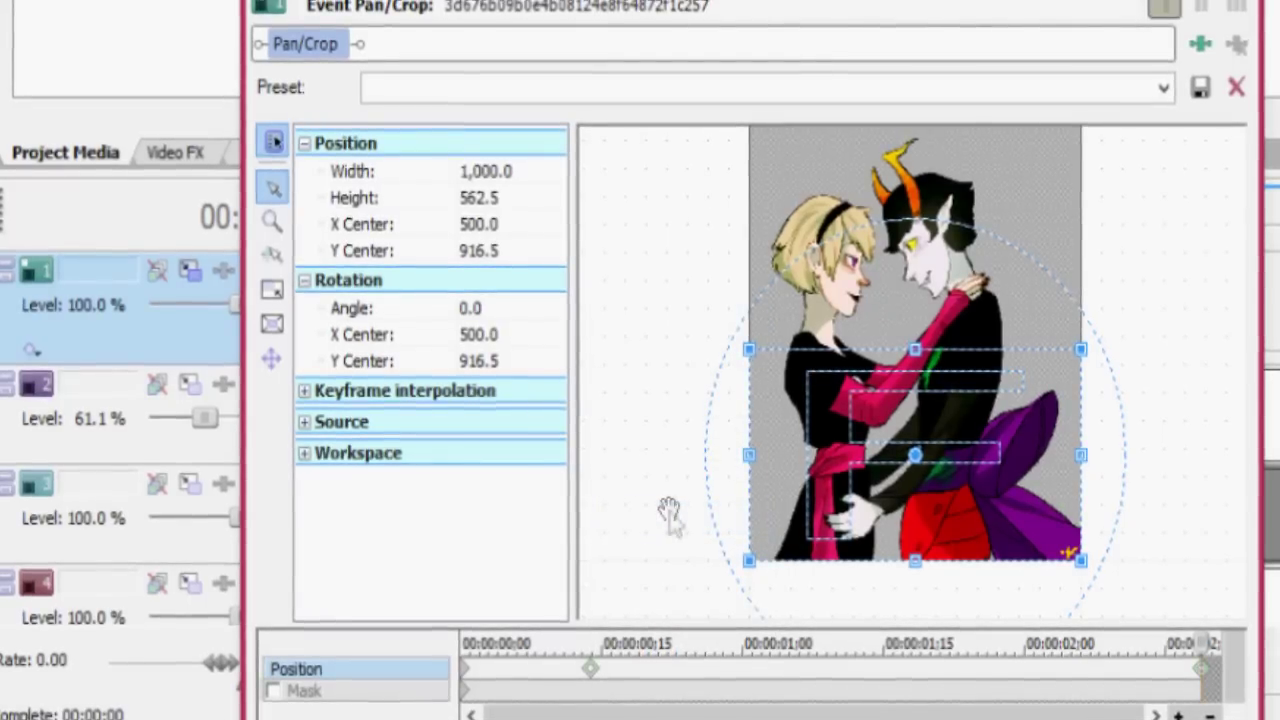
pyautogui.rightClick(466, 671)
pyautogui.click(528, 518)
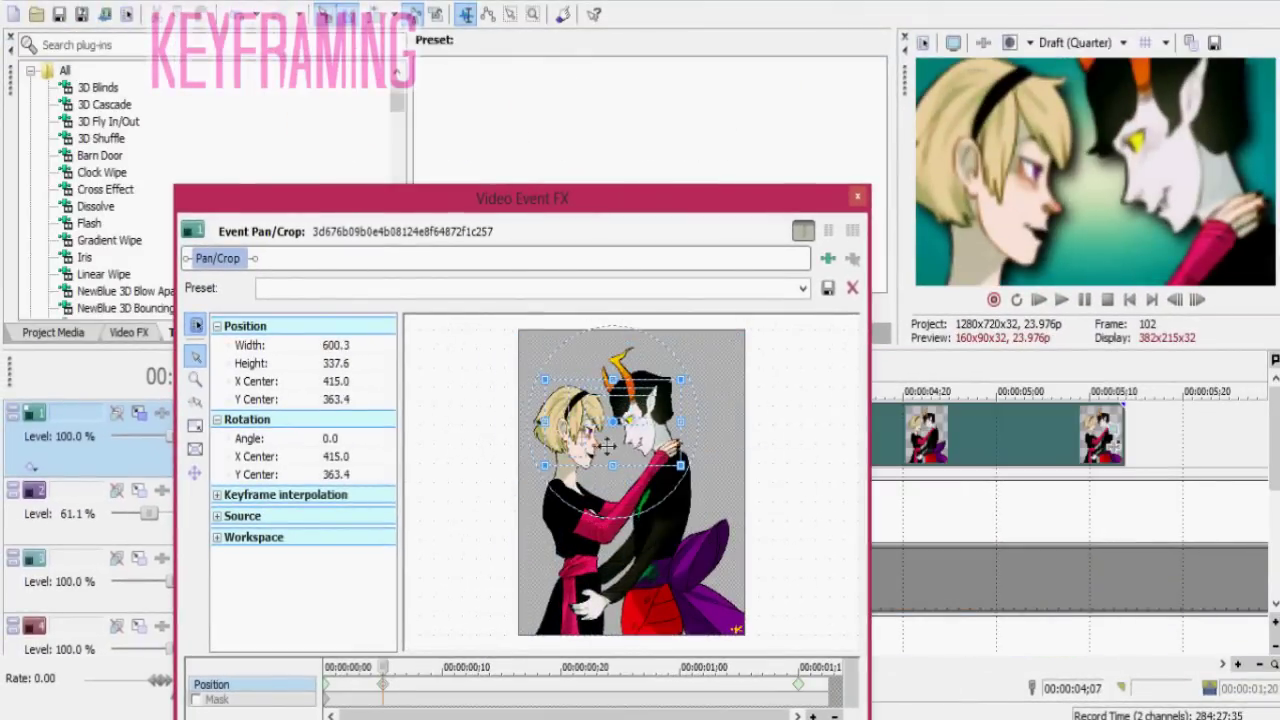
pyautogui.rightClick(997, 680)
pyautogui.click(864, 516)
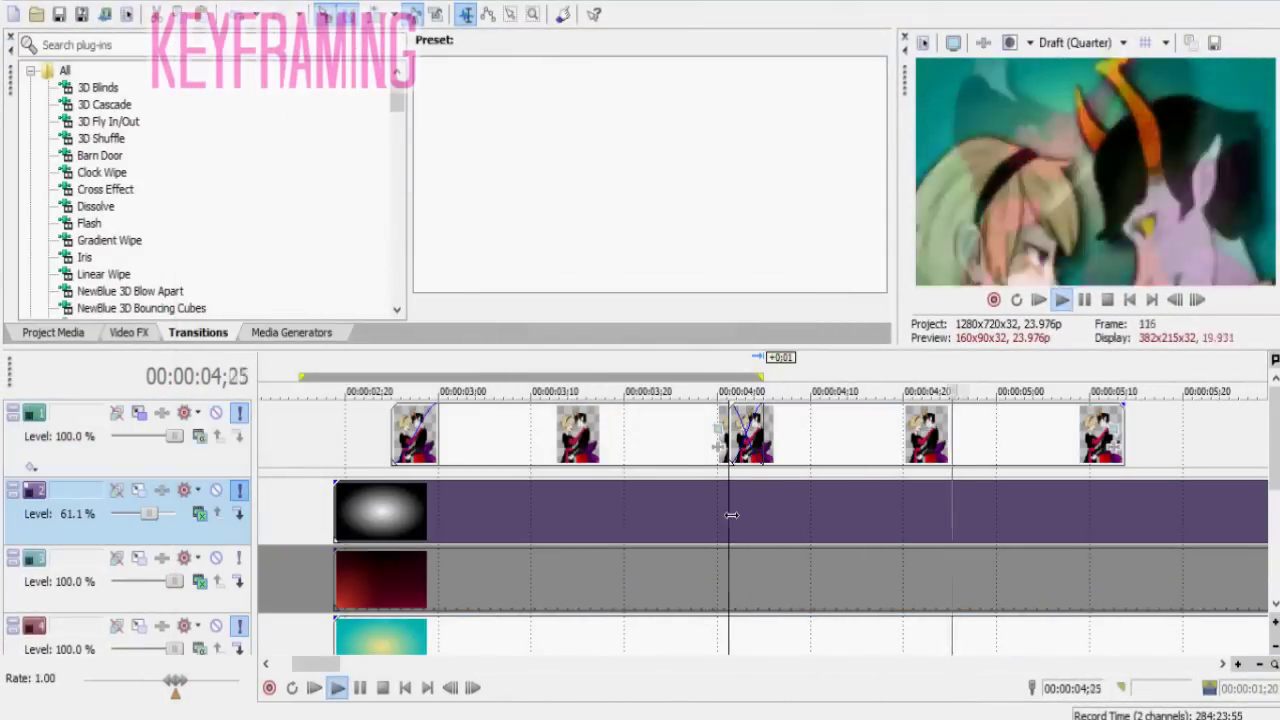
pyautogui.click(1113, 430)
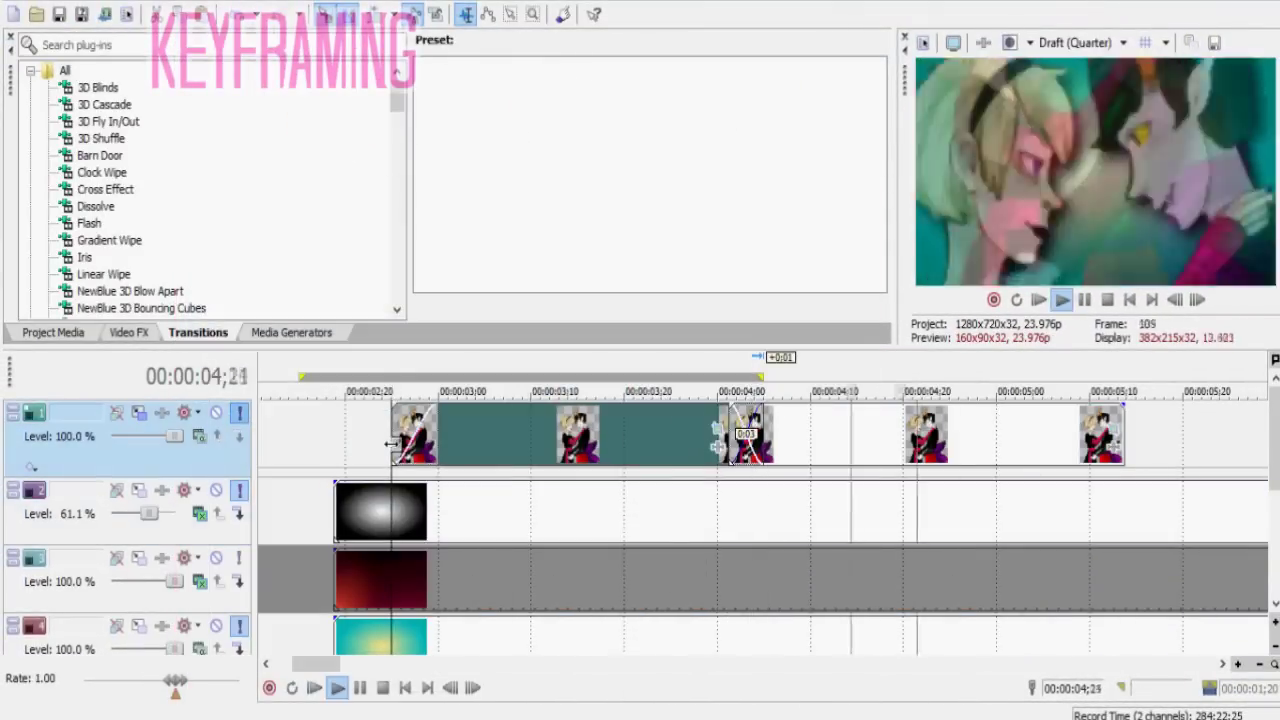
# - Apply the Cross Effect 'small blur' transition between the clips and shift the track 1 art clip earlier
pyautogui.press('space')
pyautogui.click(105, 189)
pyautogui.scroll(-3, 650, 180)
pyautogui.moveTo(700, 223); pyautogui.dragTo(741, 439)
pyautogui.click(395, 497)
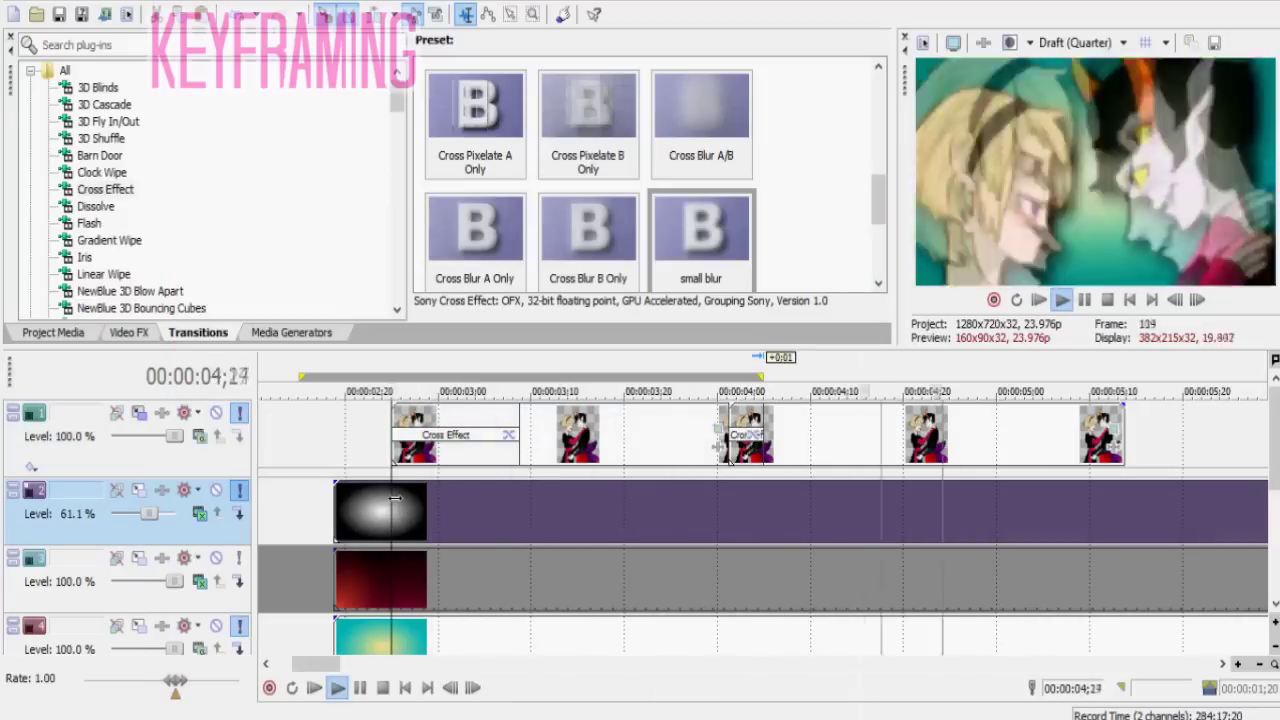
pyautogui.moveTo(716, 430); pyautogui.dragTo(697, 430)
# - Add the Push Down transition to the long track 2 clip and move the playhead to about 4 seconds
pyautogui.click(1088, 517)
pyautogui.moveTo(393, 113); pyautogui.dragTo(380, 290)
pyautogui.click(88, 138)
pyautogui.moveTo(587, 110); pyautogui.dragTo(1100, 435)
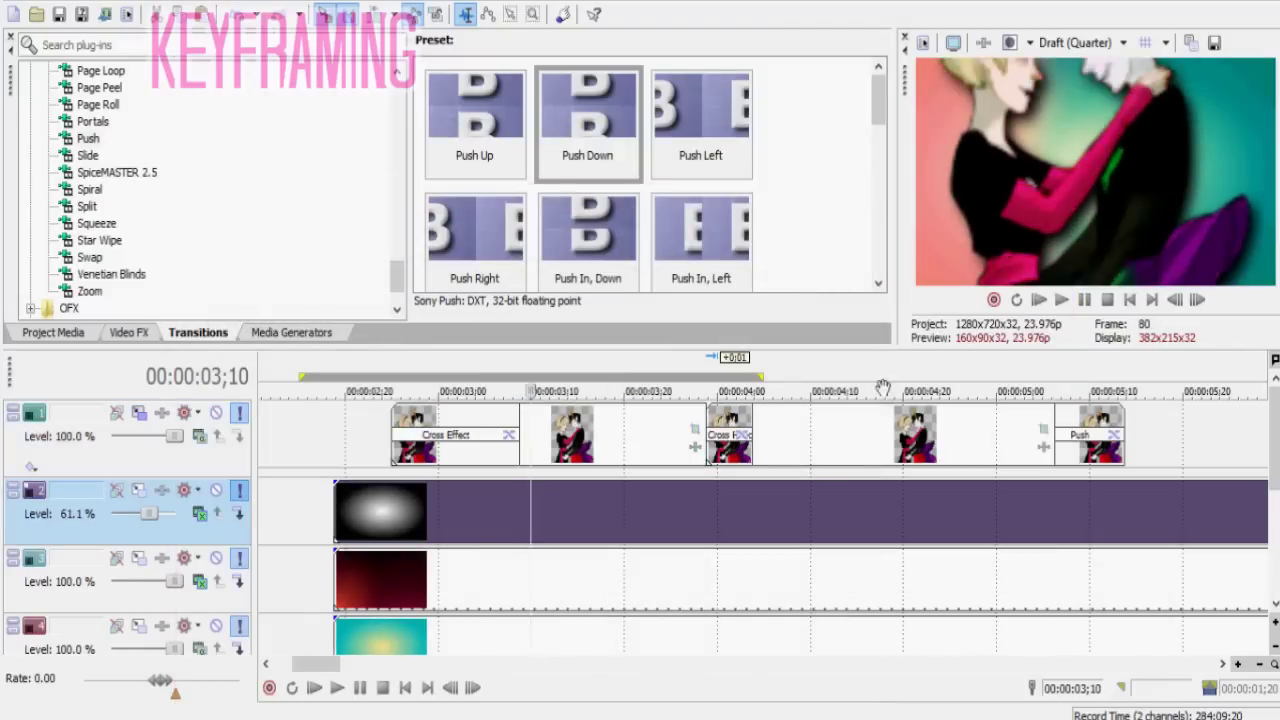
pyautogui.click(736, 513)
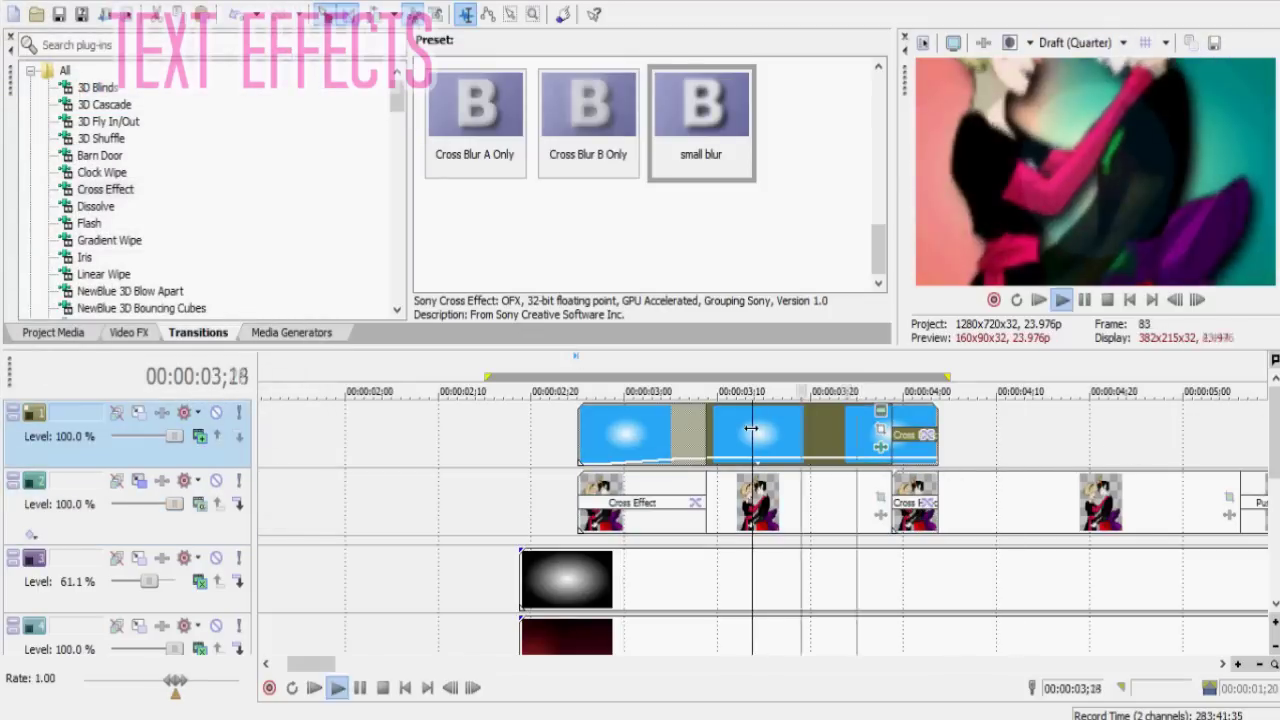
# - Insert a top video track with a SO STAY title in Tall Dark And Handsome with drop shadow
pyautogui.rightClick(985, 452)
pyautogui.click(1055, 489)
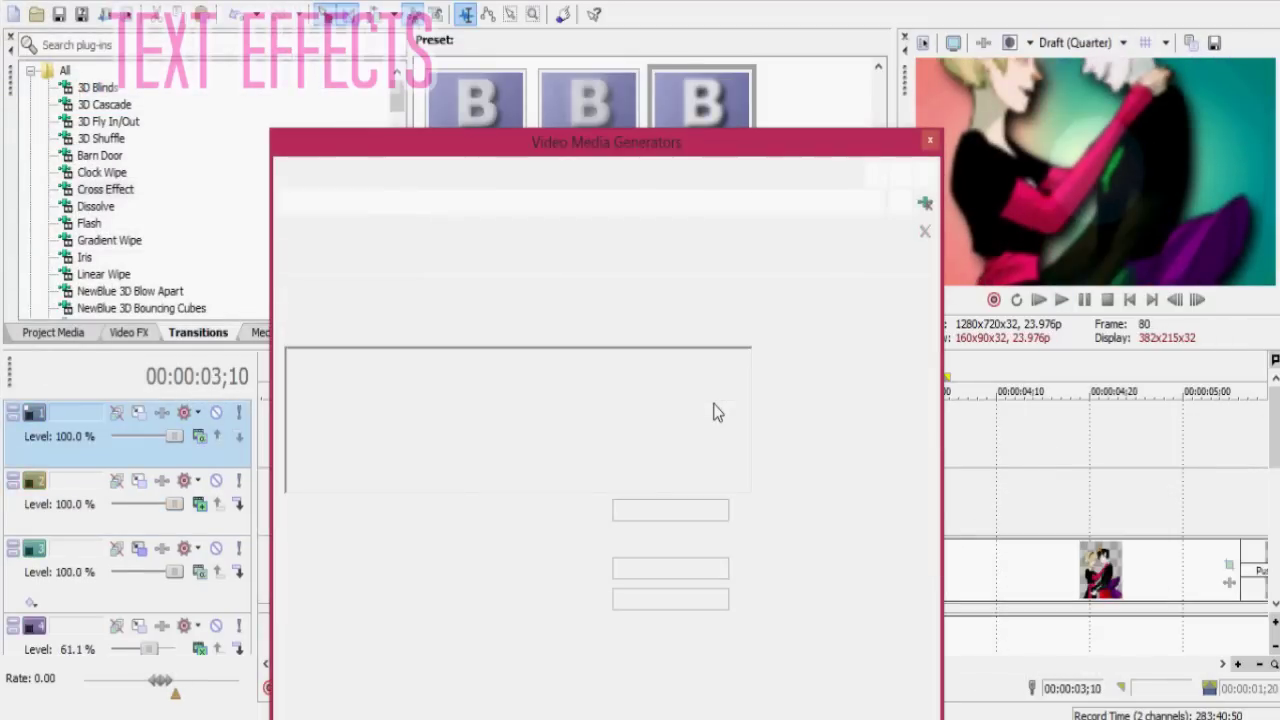
pyautogui.hotkey('ctrl', 'a')
pyautogui.click(577, 326)
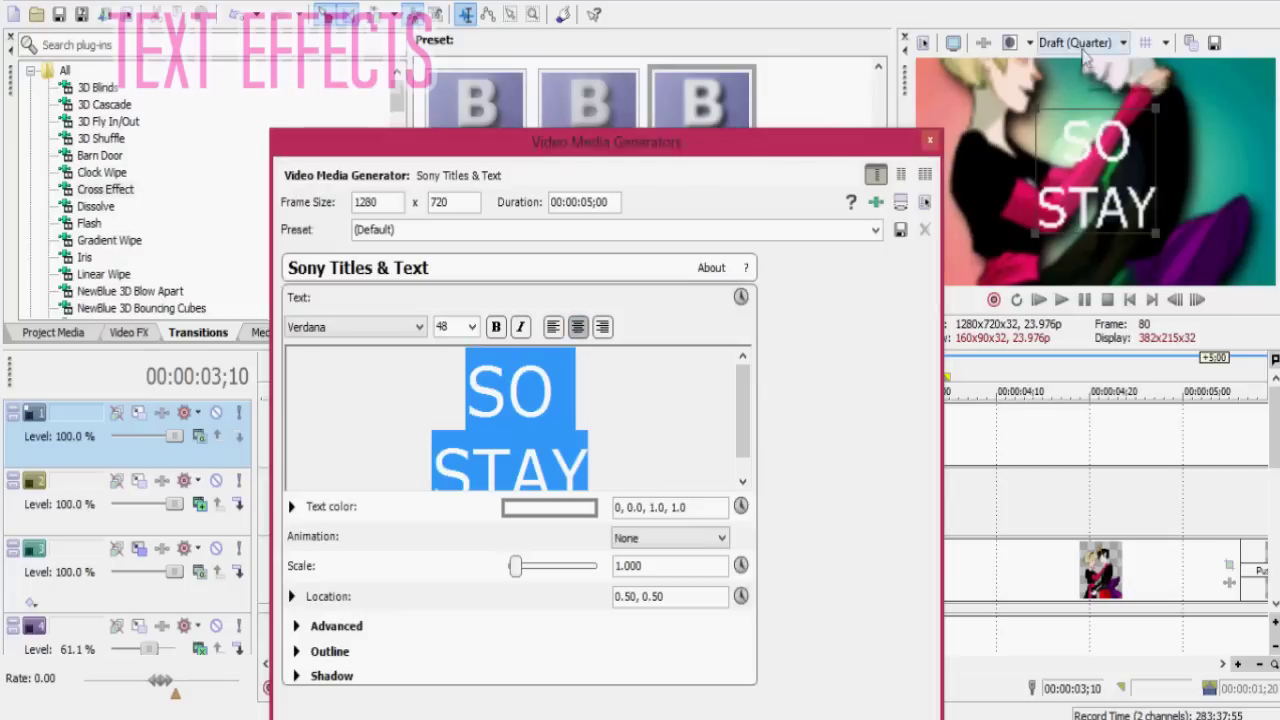
pyautogui.click(400, 326)
pyautogui.click(400, 441)
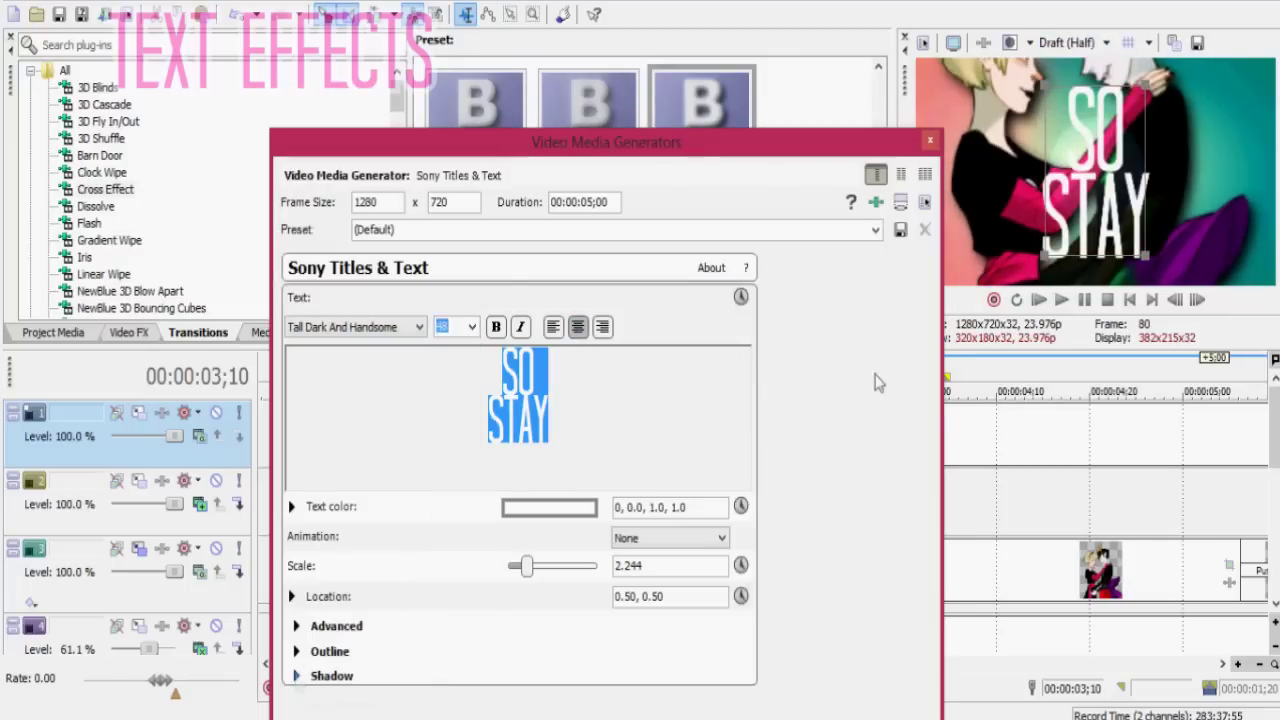
pyautogui.click(296, 675)
pyautogui.scroll(-2, 520, 560)
pyautogui.click(618, 592)
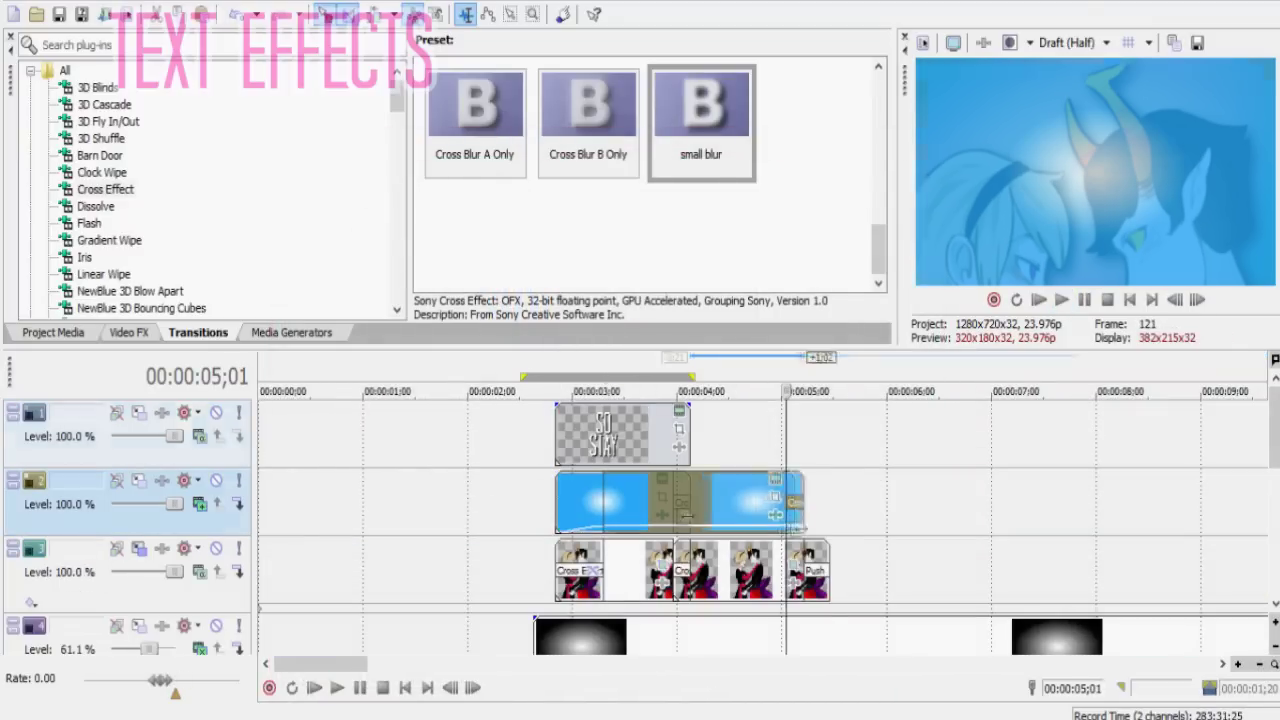
# - Lengthen the crossfades on the blue clips and set track 1 to Screen blending
pyautogui.moveTo(787, 491); pyautogui.dragTo(680, 491)
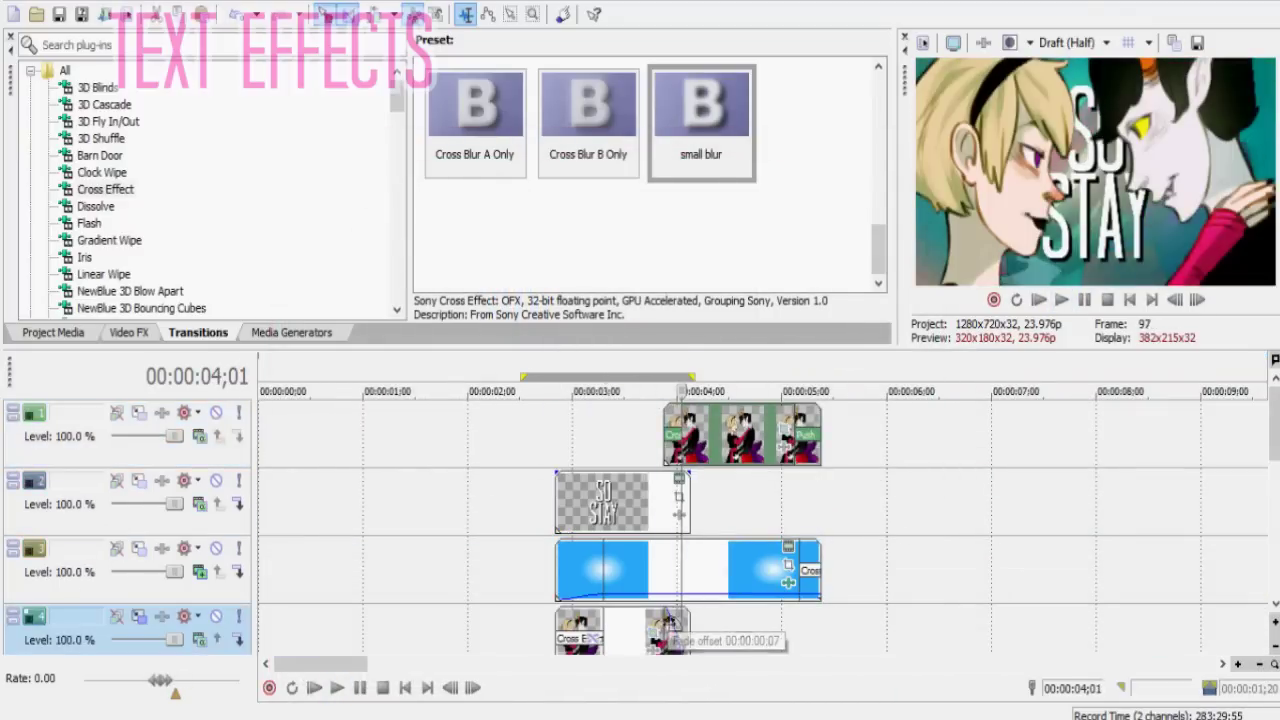
pyautogui.moveTo(818, 472); pyautogui.dragTo(800, 473)
pyautogui.click(583, 448)
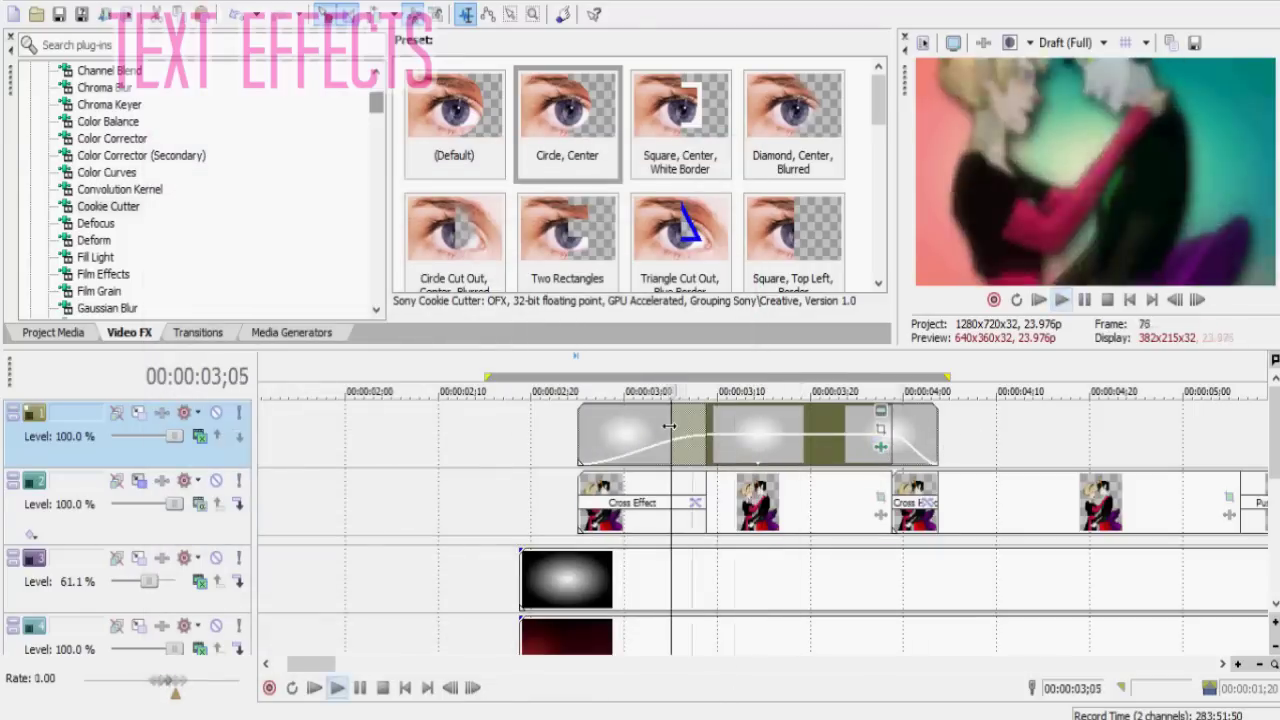
pyautogui.click(190, 412)
pyautogui.click(295, 266)
pyautogui.click(197, 332)
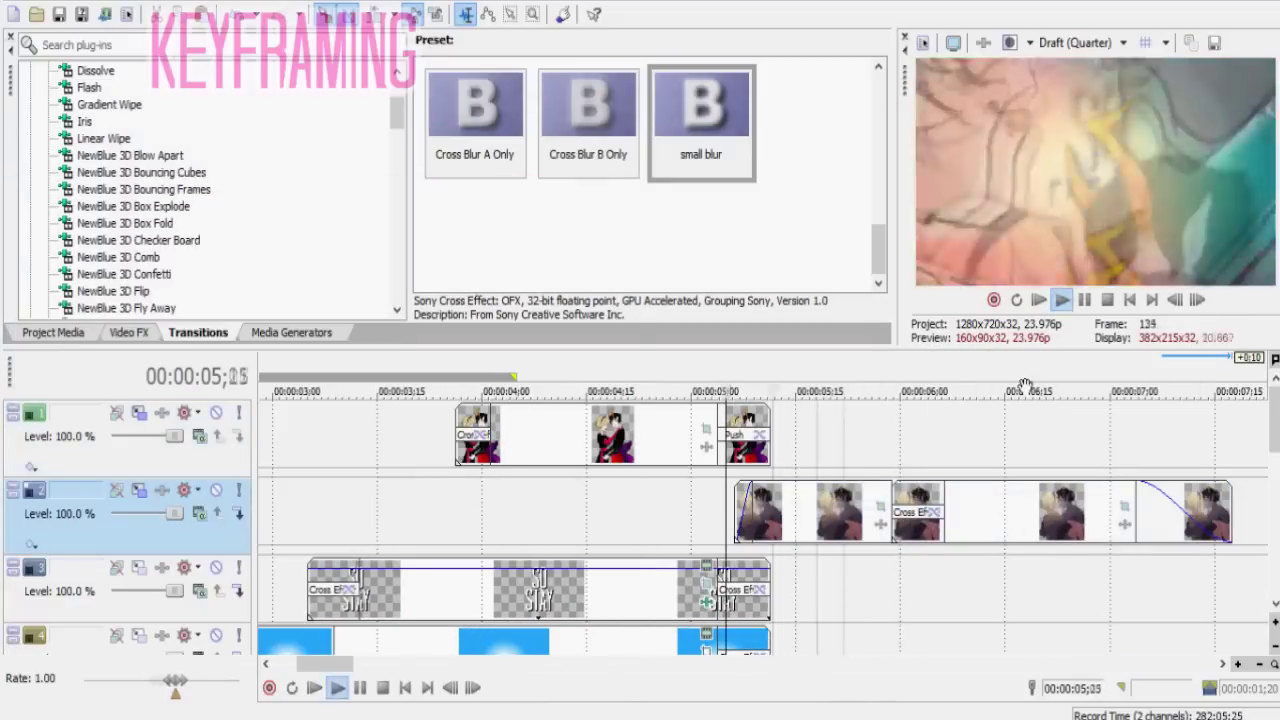
# - Paste a copy of the SO STAY title clips and add a NewBlue MB Roll transition to them
pyautogui.rightClick(712, 510)
pyautogui.click(745, 290)
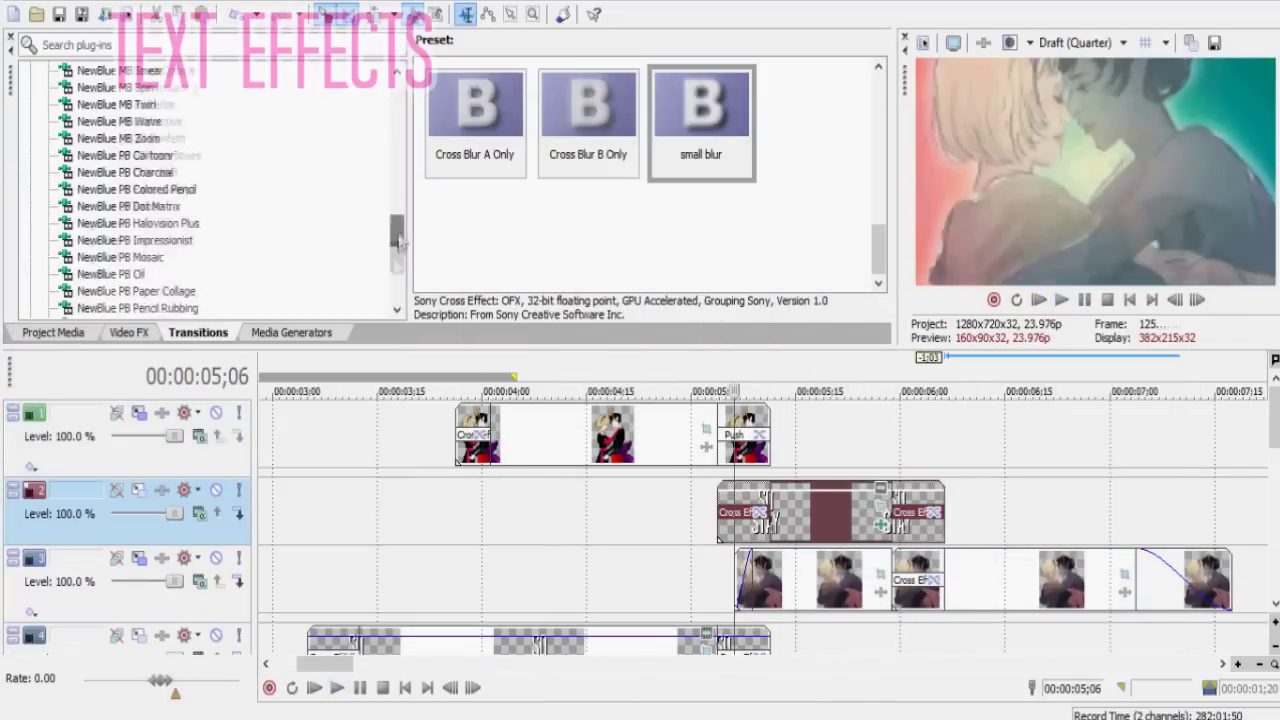
pyautogui.scroll(4, 398, 240)
pyautogui.click(114, 189)
pyautogui.moveTo(587, 110); pyautogui.dragTo(738, 512)
# - Preview the new transition, then open Pan/Crop on the 'in my' text with Mask enabled
pyautogui.click(706, 591)
pyautogui.press('space')
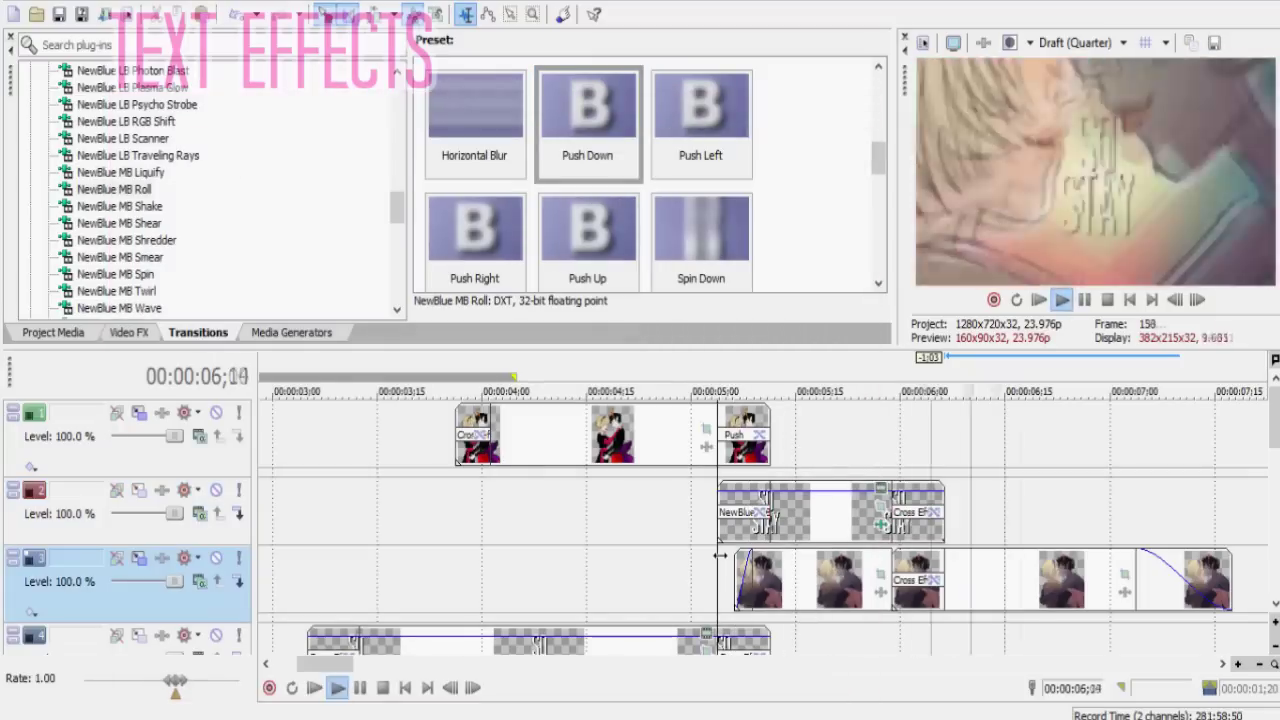
pyautogui.press('space')
pyautogui.click(880, 490)
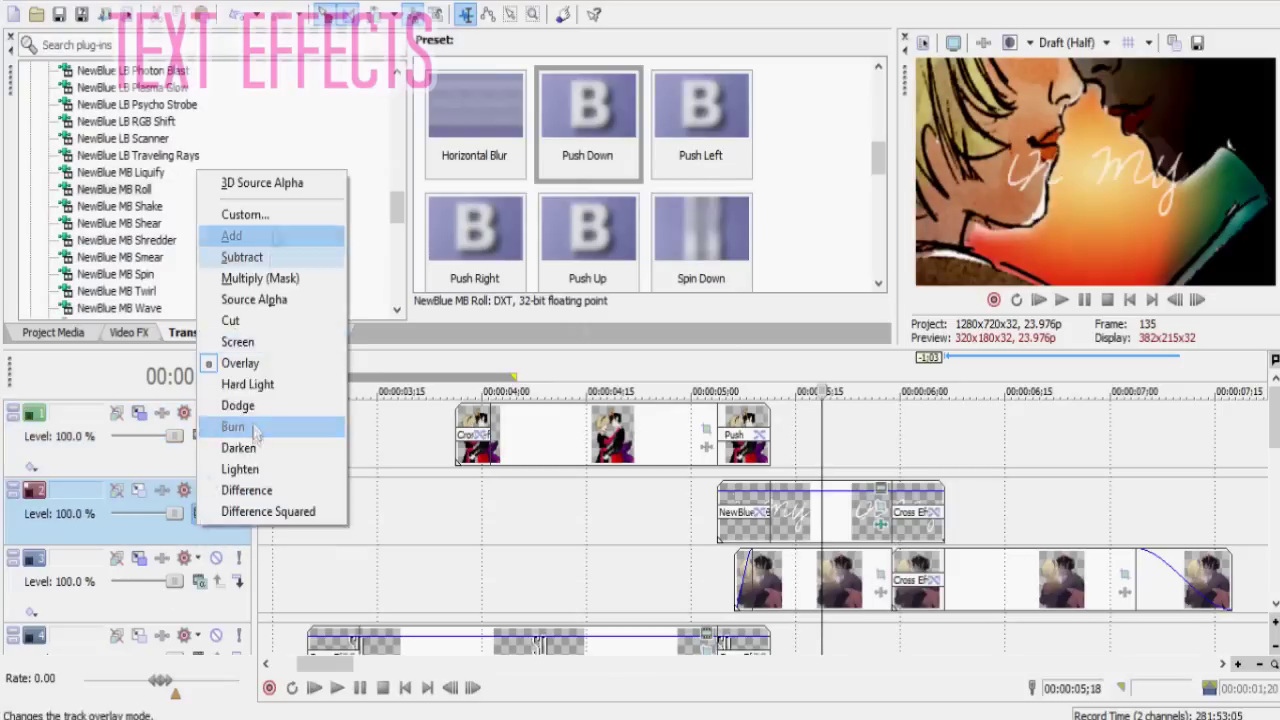
pyautogui.click(243, 426)
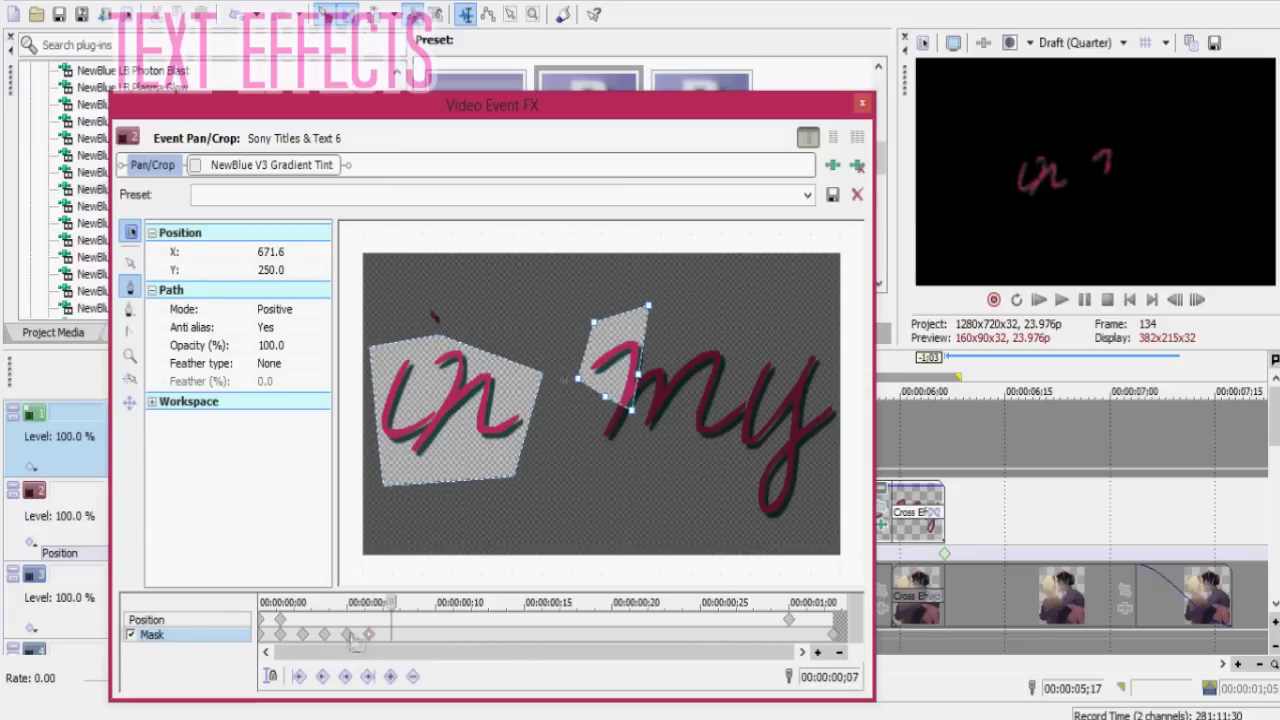
# - Draw and keyframe the mask over 'in my', growing it to close around the y's tail
pyautogui.click(435, 634)
pyautogui.click(523, 643)
pyautogui.click(523, 640)
pyautogui.click(773, 490)
pyautogui.click(771, 497)
pyautogui.click(826, 347)
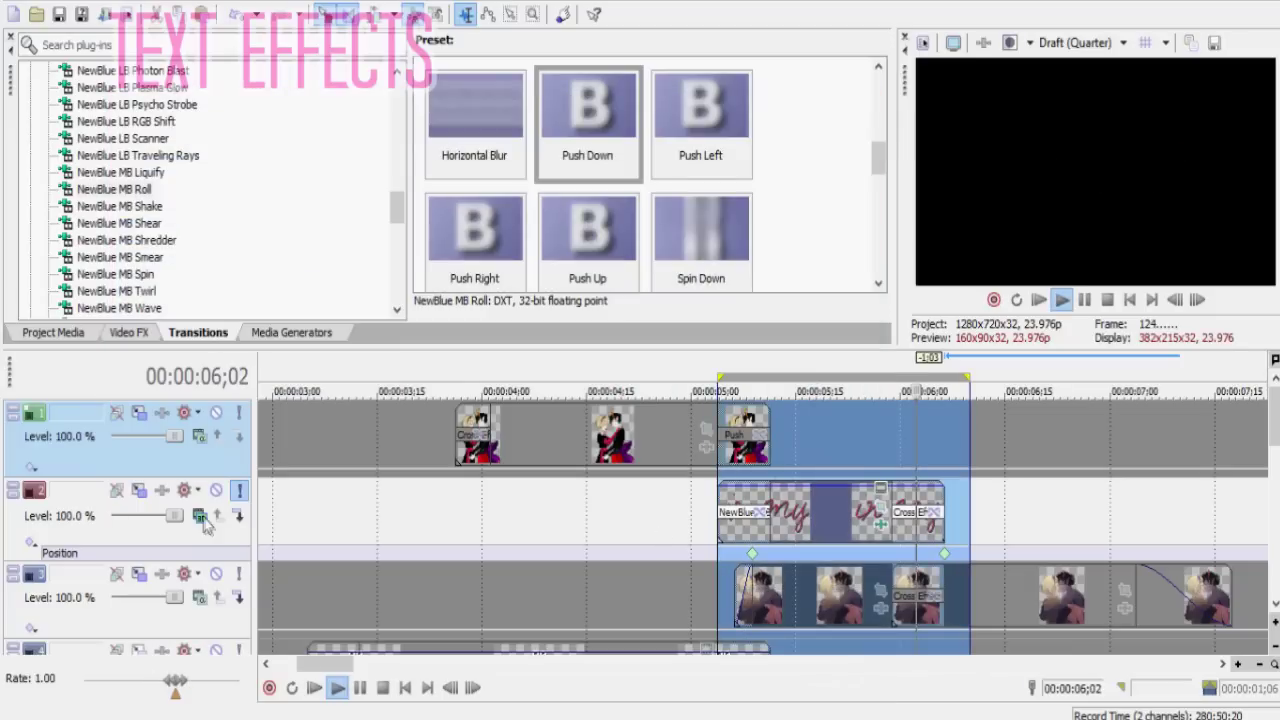
# - Show the 'in my' track's keyframe lanes and set preview quality to Draft (Half)
pyautogui.click(200, 517)
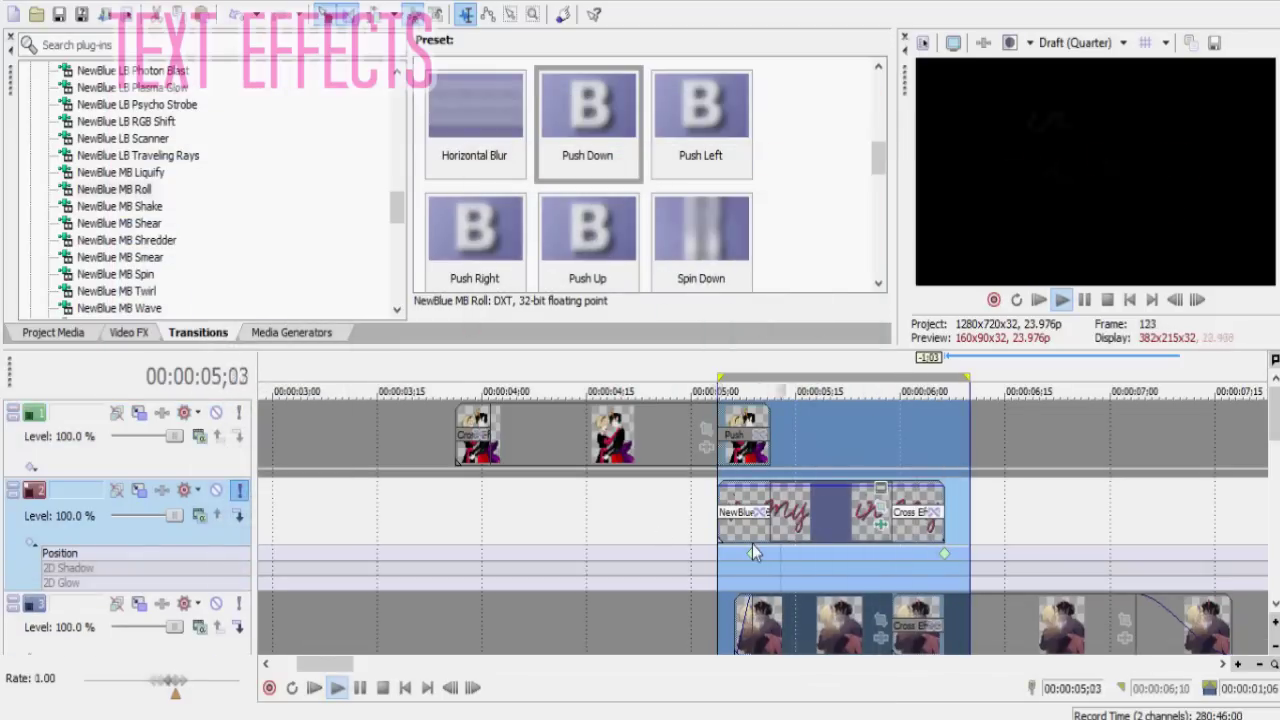
pyautogui.click(880, 489)
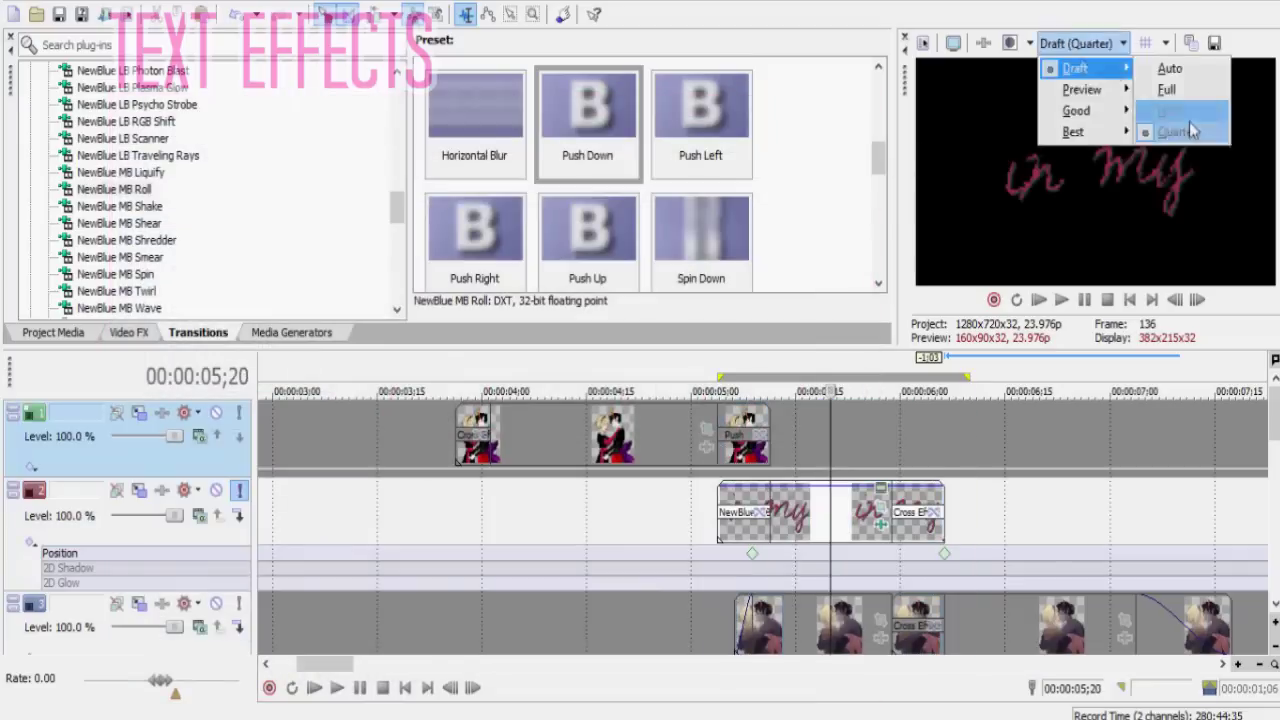
pyautogui.click(1178, 111)
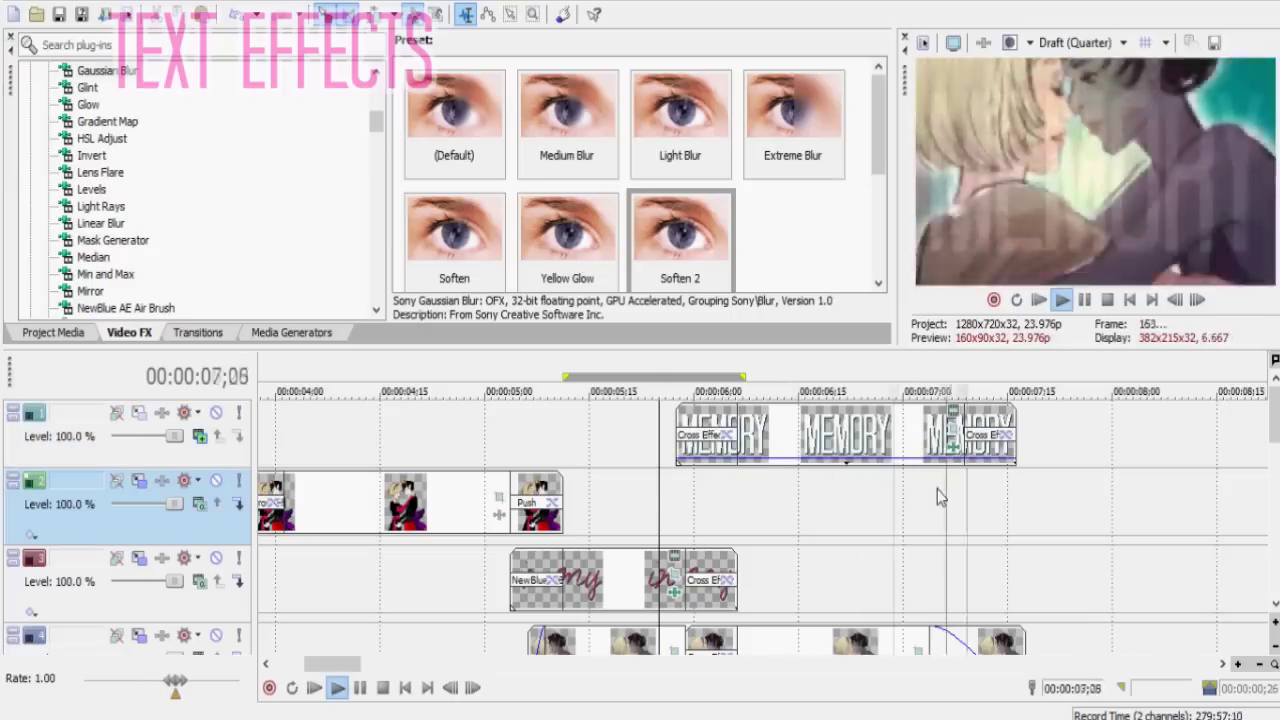
# - Give MEMORY Tall Dark And Handsome font, Float and pop animation, and about 10% opacity
pyautogui.click(878, 510)
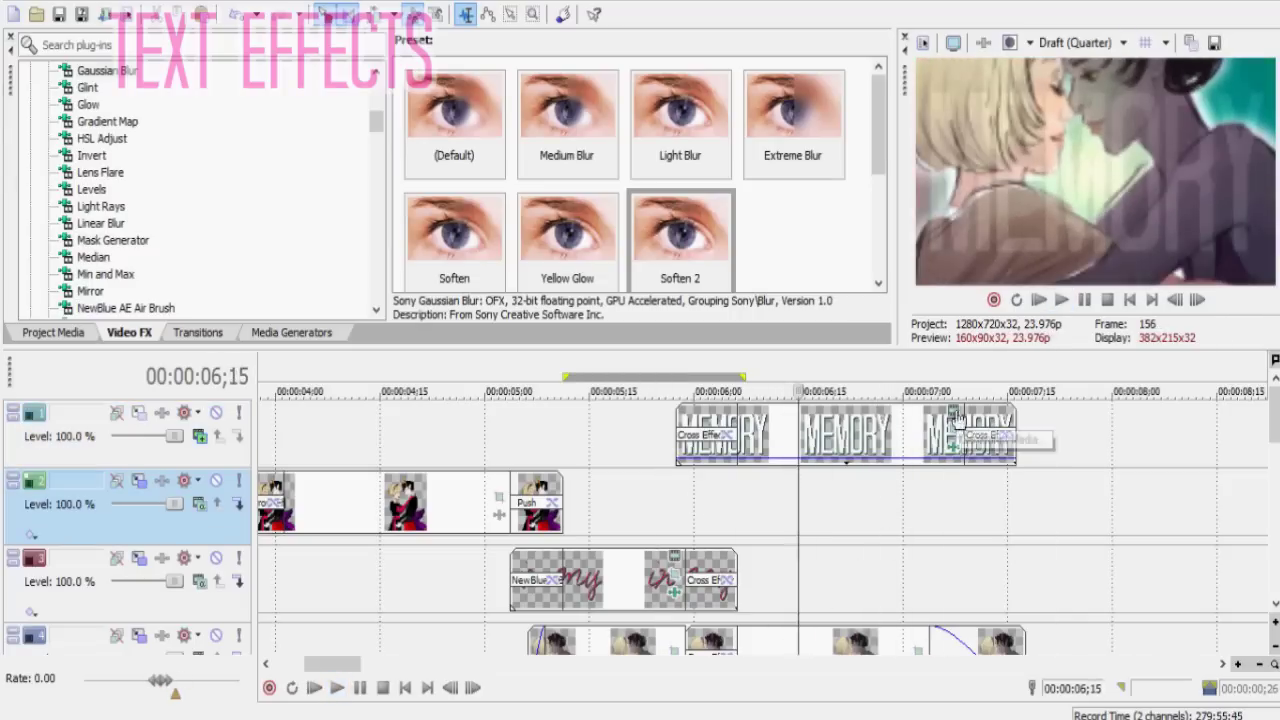
pyautogui.click(954, 414)
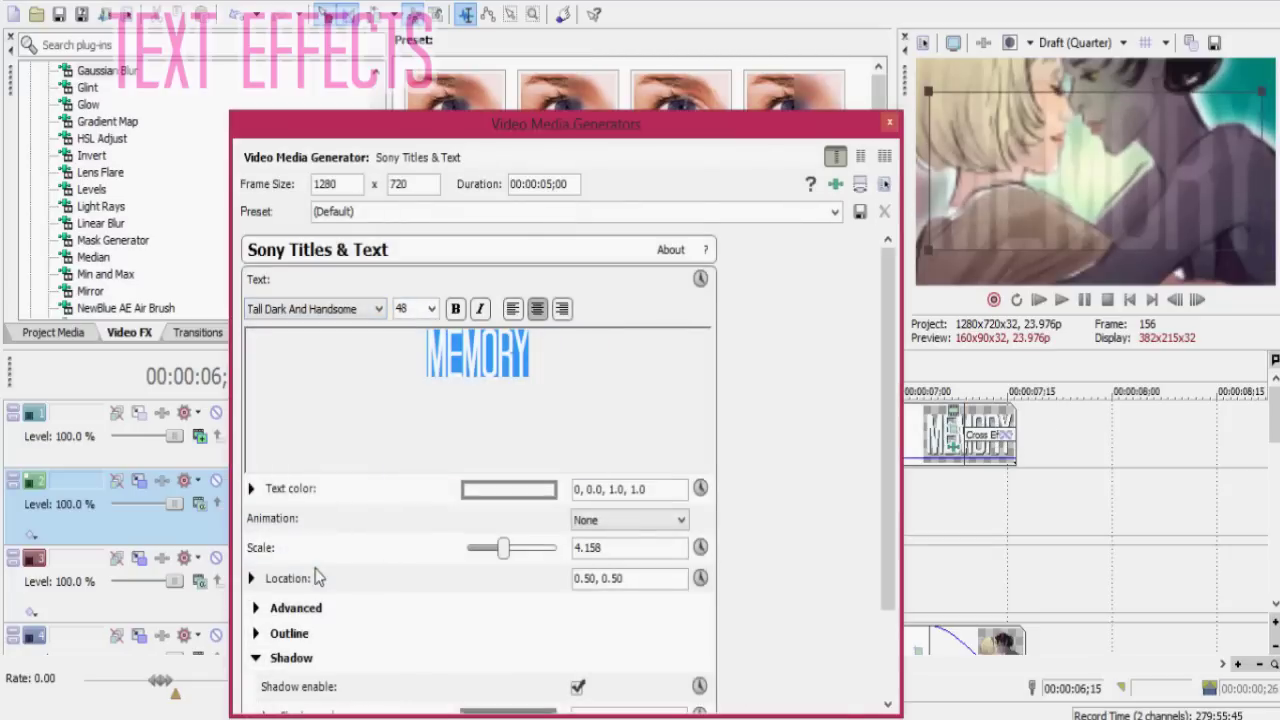
pyautogui.click(630, 520)
pyautogui.click(651, 297)
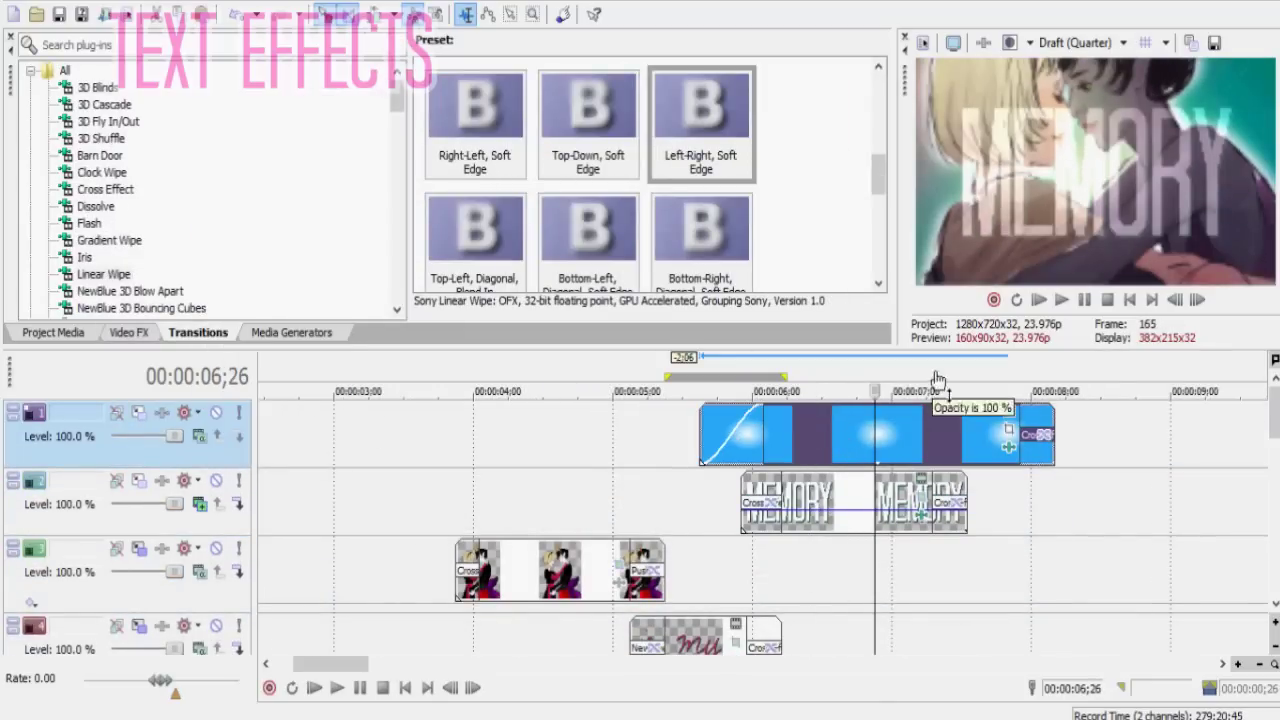
pyautogui.moveTo(830, 510); pyautogui.dragTo(828, 537)
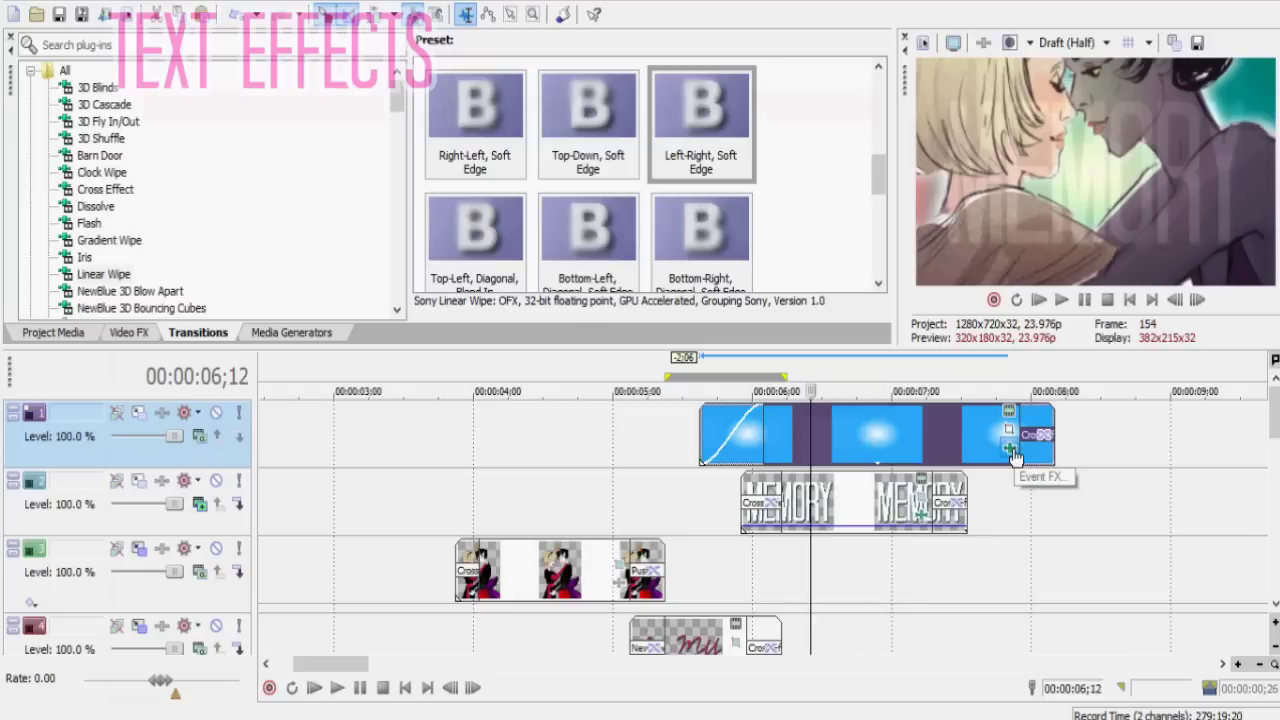
# - Keyframe the Cookie Cutter circle on the blue gradient event to grow in size
pyautogui.click(1008, 430)
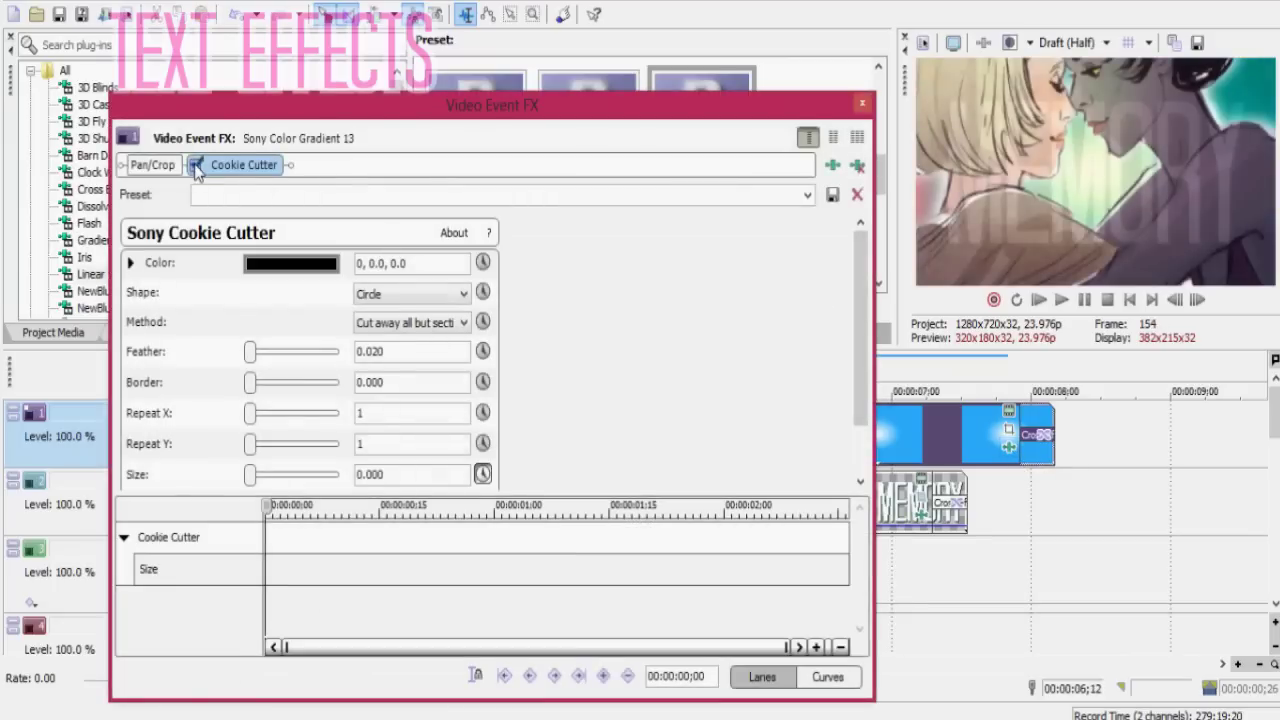
pyautogui.scroll(-2, 300, 380)
pyautogui.moveTo(250, 406); pyautogui.dragTo(280, 406)
pyautogui.click(531, 505)
pyautogui.click(862, 103)
# - Keep the blue track on top at 75% opacity and move the playhead to 05;26
pyautogui.moveTo(118, 440)
pyautogui.mouseDown()
pyautogui.moveTo(118, 522)
pyautogui.moveTo(118, 440)
pyautogui.mouseUp()
pyautogui.moveTo(815, 458); pyautogui.dragTo(818, 430)
pyautogui.click(1009, 447)
pyautogui.scroll(-2, 486, 371)
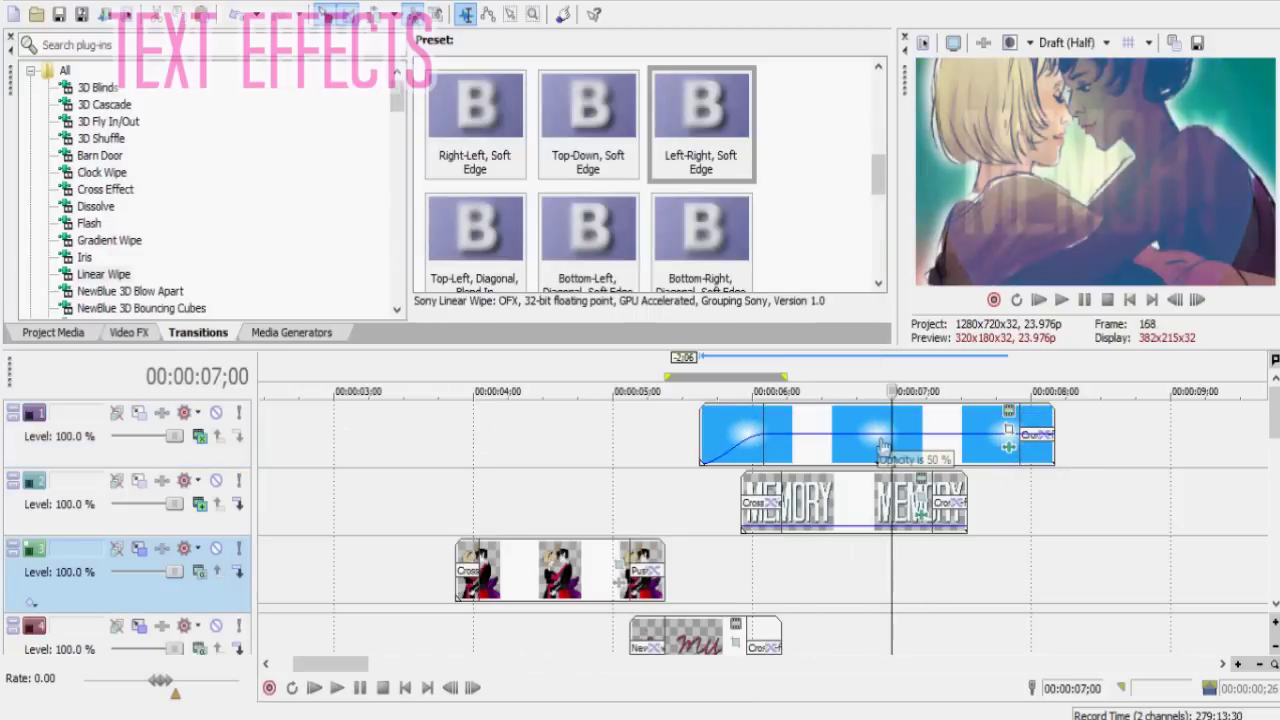
pyautogui.click(733, 568)
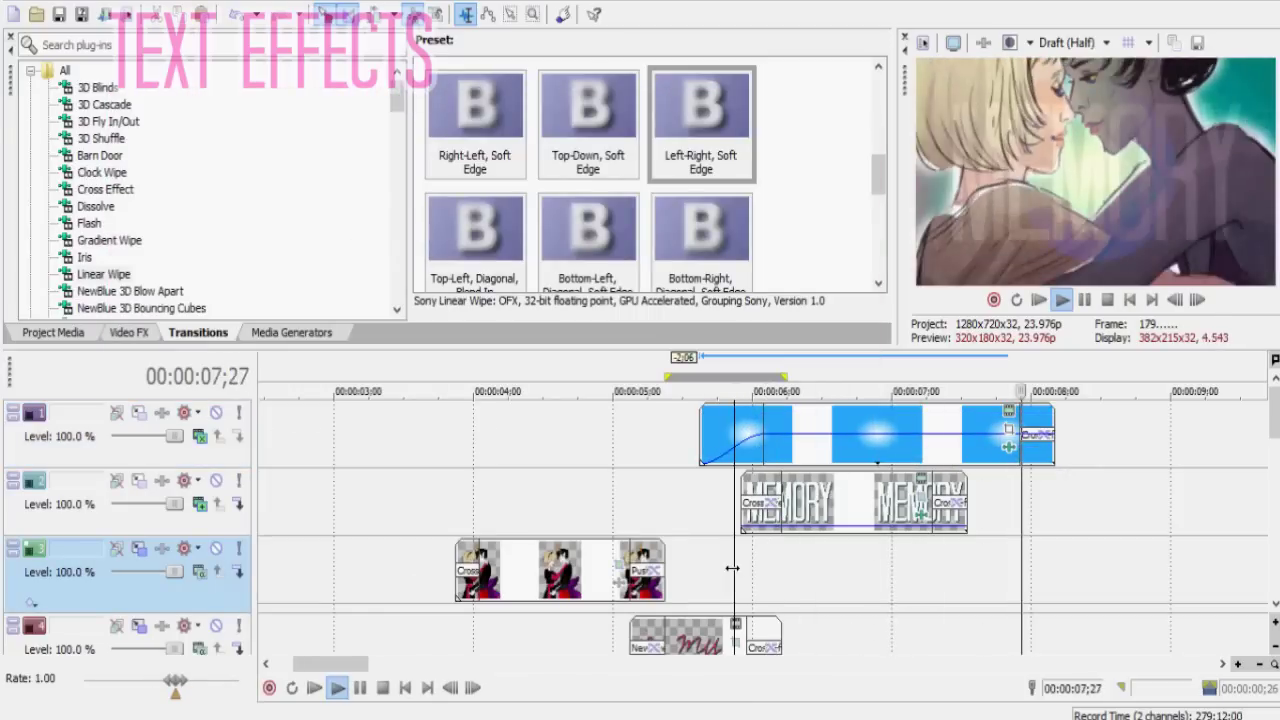
pyautogui.hotkey('ctrl', 'z')
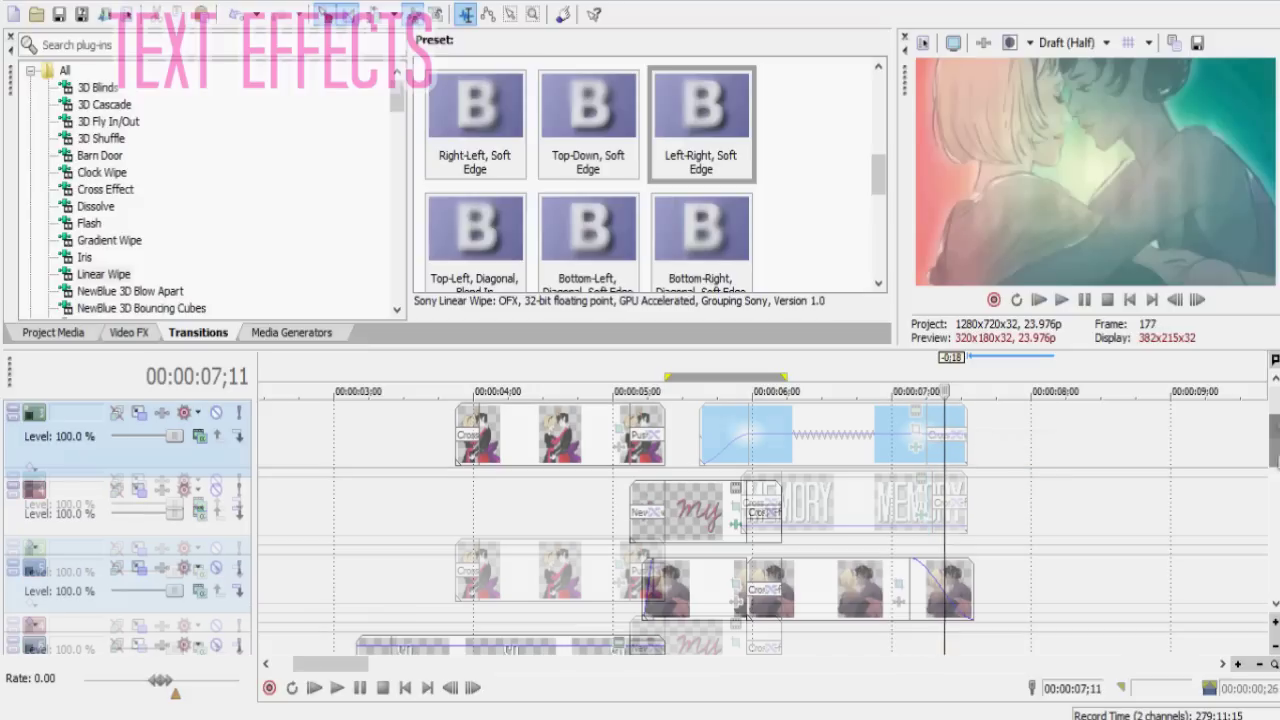
# - Add a White generated media clip to the timeline
pyautogui.click(291, 332)
pyautogui.moveTo(242, 124); pyautogui.dragTo(918, 518)
pyautogui.click(733, 473)
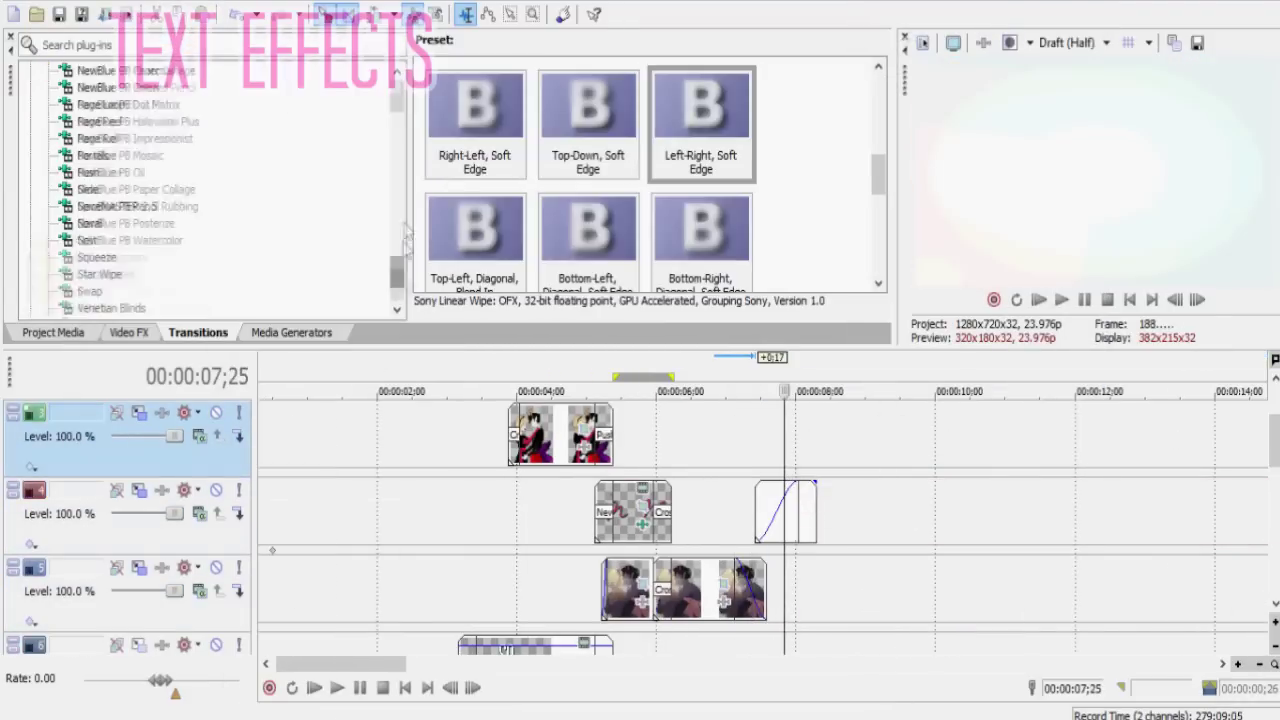
# - Apply the Venetian Blinds 'Many Crooked Blinds' transition to the track 2 event and preview it
pyautogui.click(100, 206)
pyautogui.moveTo(808, 512); pyautogui.dragTo(800, 510)
pyautogui.press('Escape')
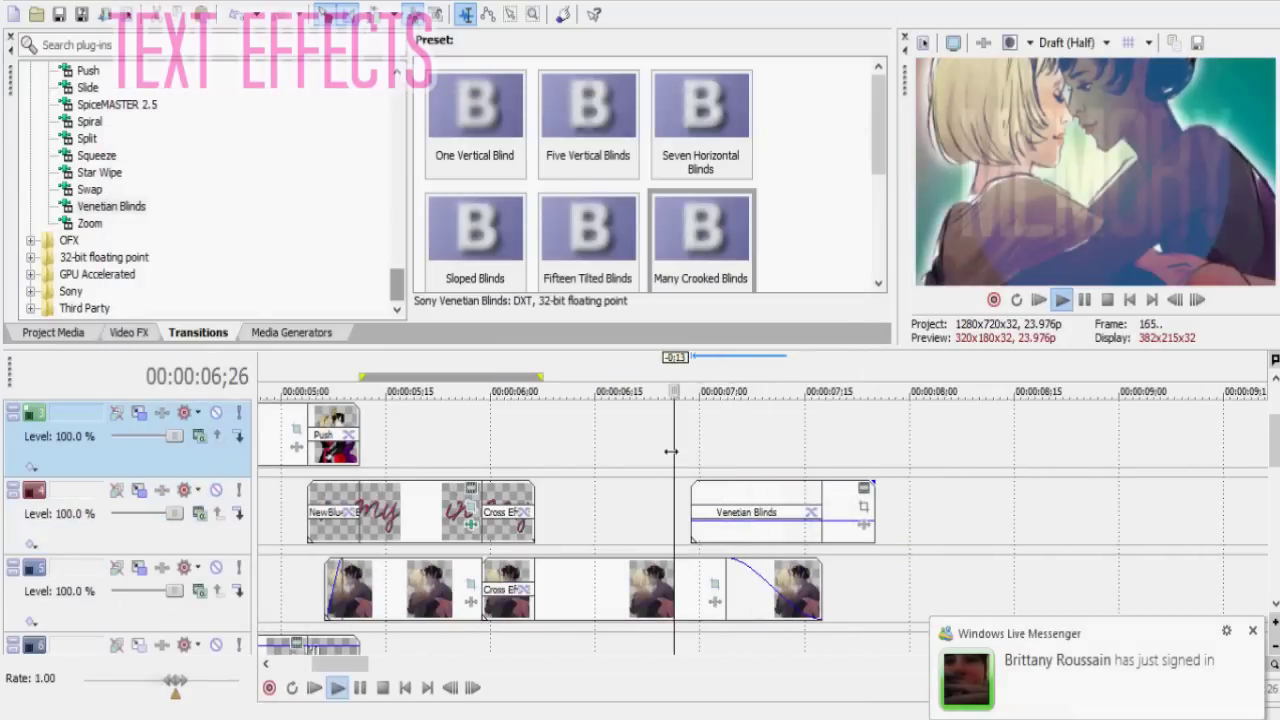
pyautogui.press('space')
pyautogui.scroll(5, 200, 190)
# - Apply the Dissolve 'Fade Through Grayscale' transition to the track 3 event and play it back
pyautogui.click(105, 189)
pyautogui.click(96, 206)
pyautogui.scroll(-3, 870, 240)
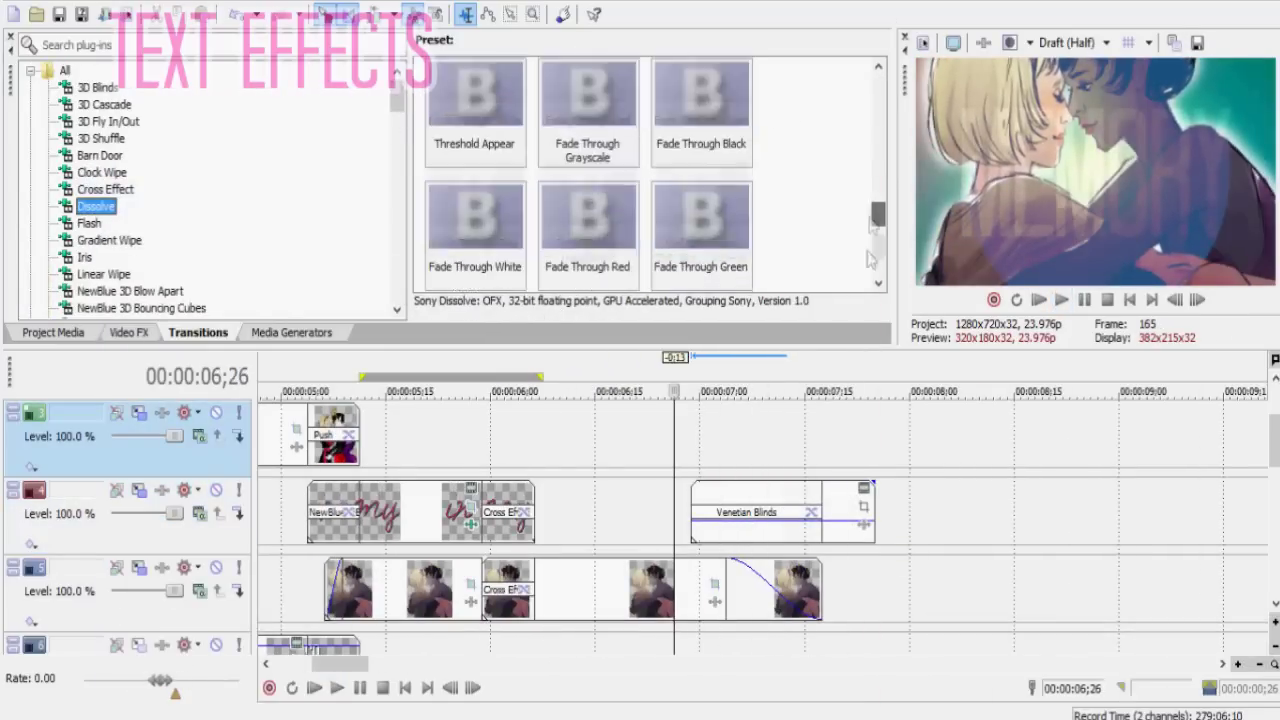
pyautogui.moveTo(587, 105); pyautogui.dragTo(762, 600)
pyautogui.press('space')
pyautogui.press('space')
pyautogui.press('space')
pyautogui.press('space')
pyautogui.press('space')
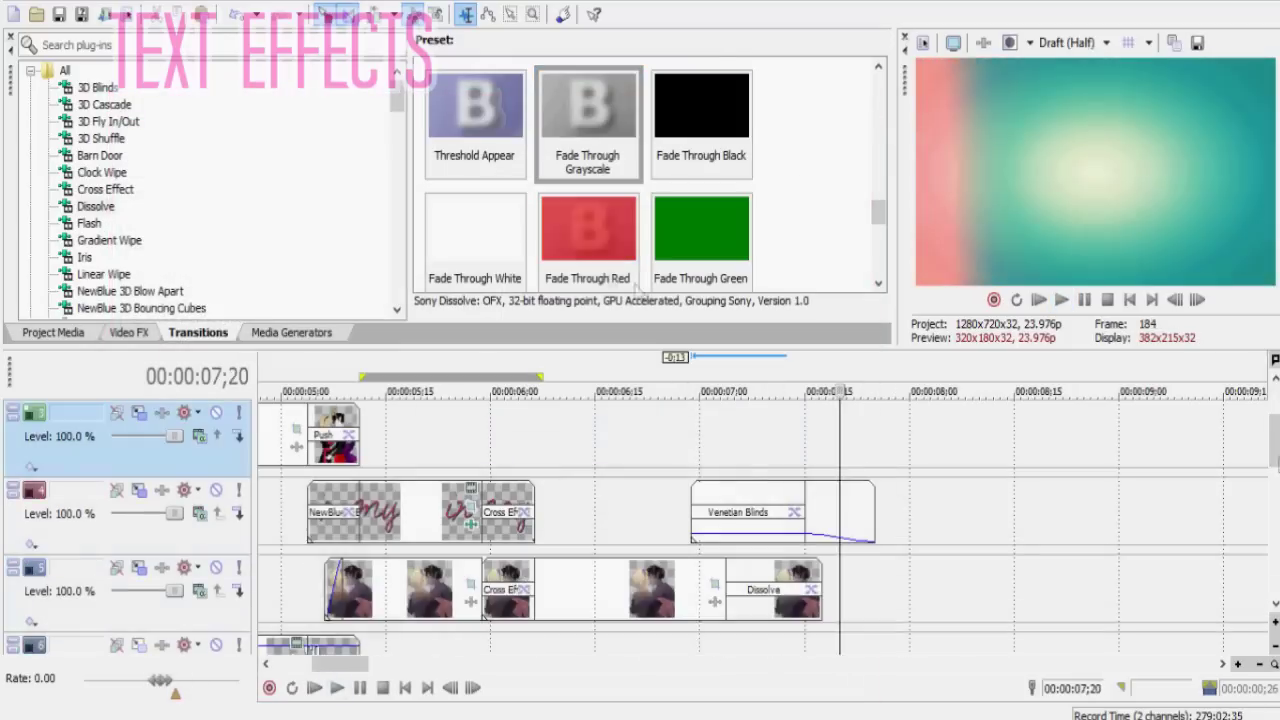
pyautogui.click(865, 108)
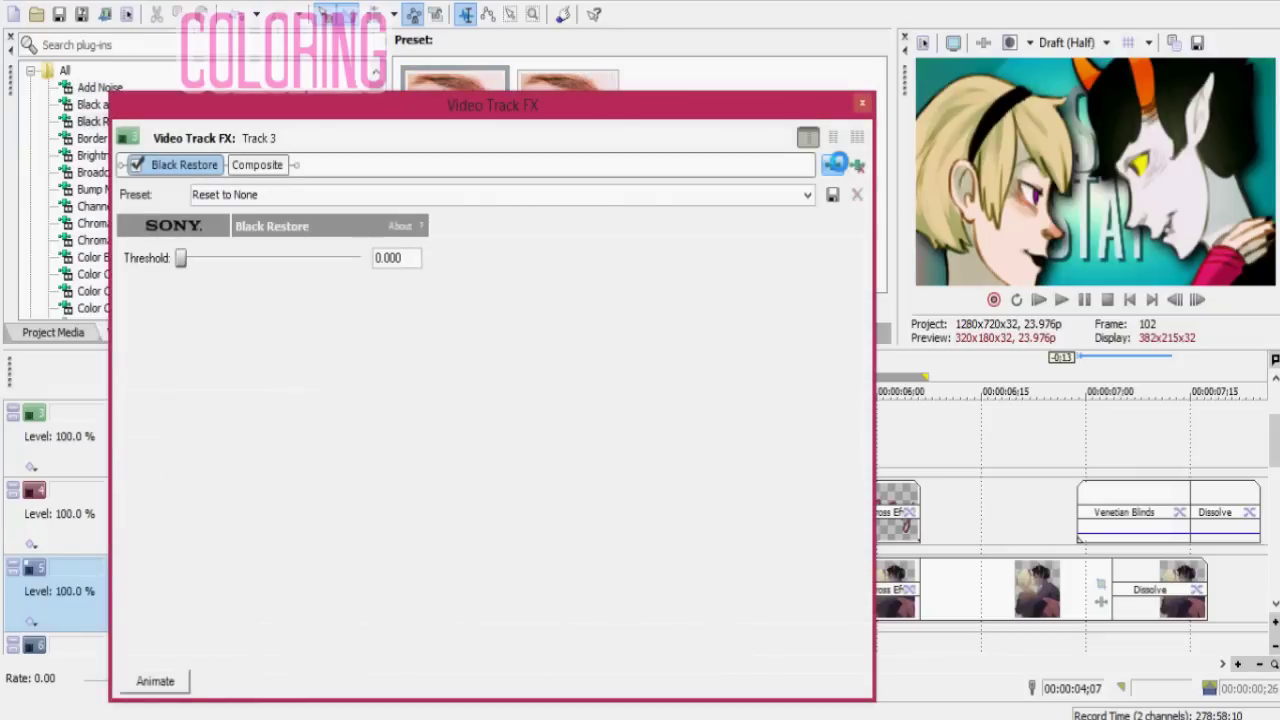
# - Add the Carry Me filter package as track FX and switch off Glow, keeping Brightness and Contrast on
pyautogui.click(835, 164)
pyautogui.click(1030, 225)
pyautogui.click(1029, 163)
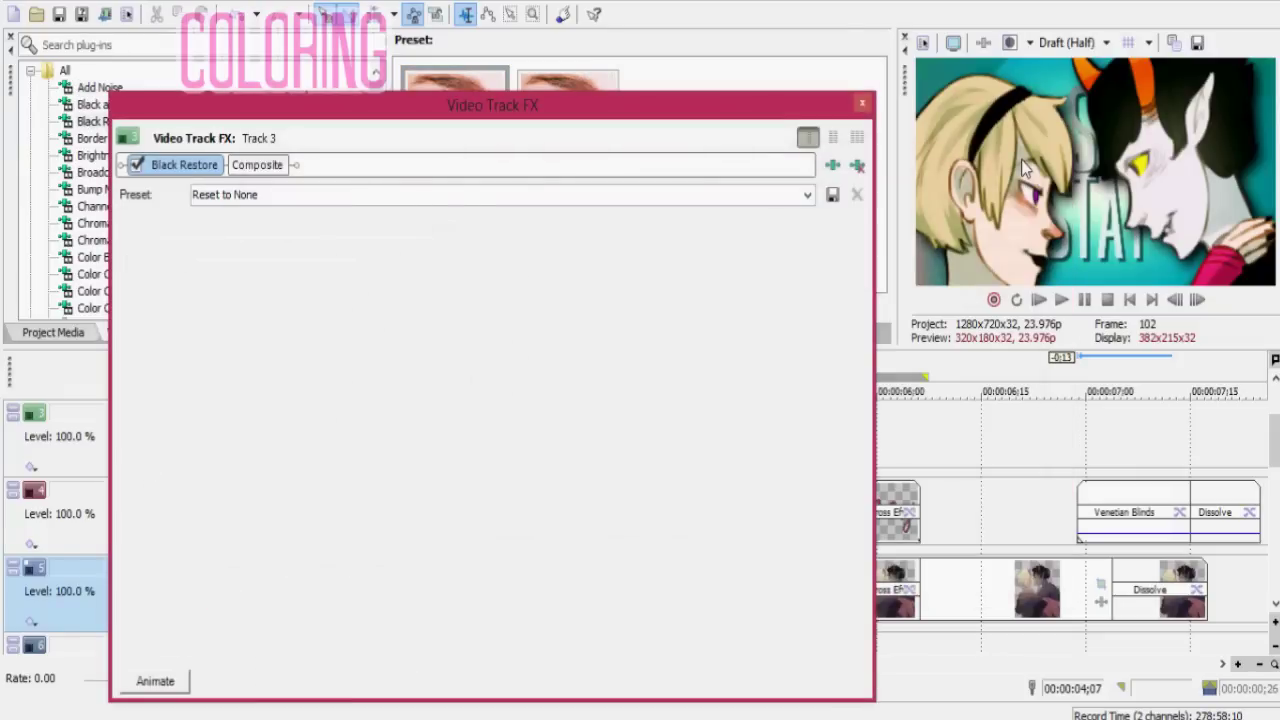
pyautogui.click(418, 165)
pyautogui.click(593, 166)
pyautogui.click(593, 166)
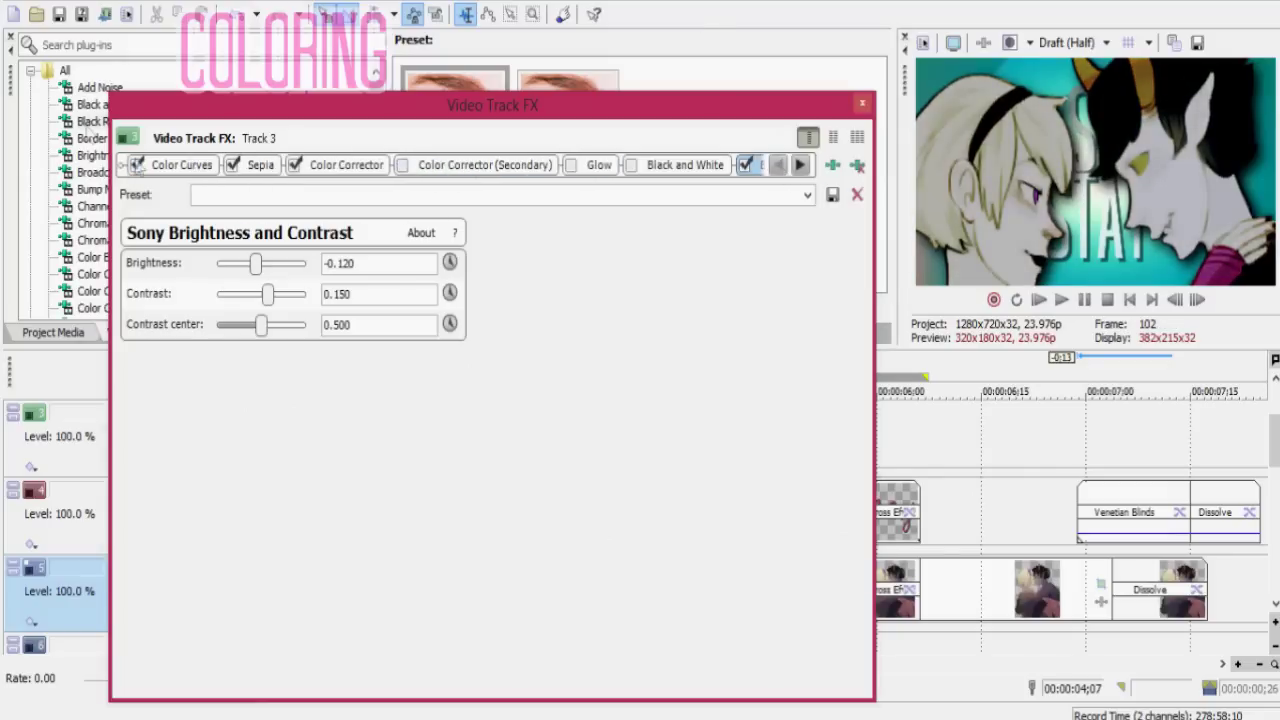
# - Load a different filter package into the chain and enable Color Balance
pyautogui.click(832, 165)
pyautogui.doubleClick(500, 231)
pyautogui.press('Return')
pyautogui.click(778, 166)
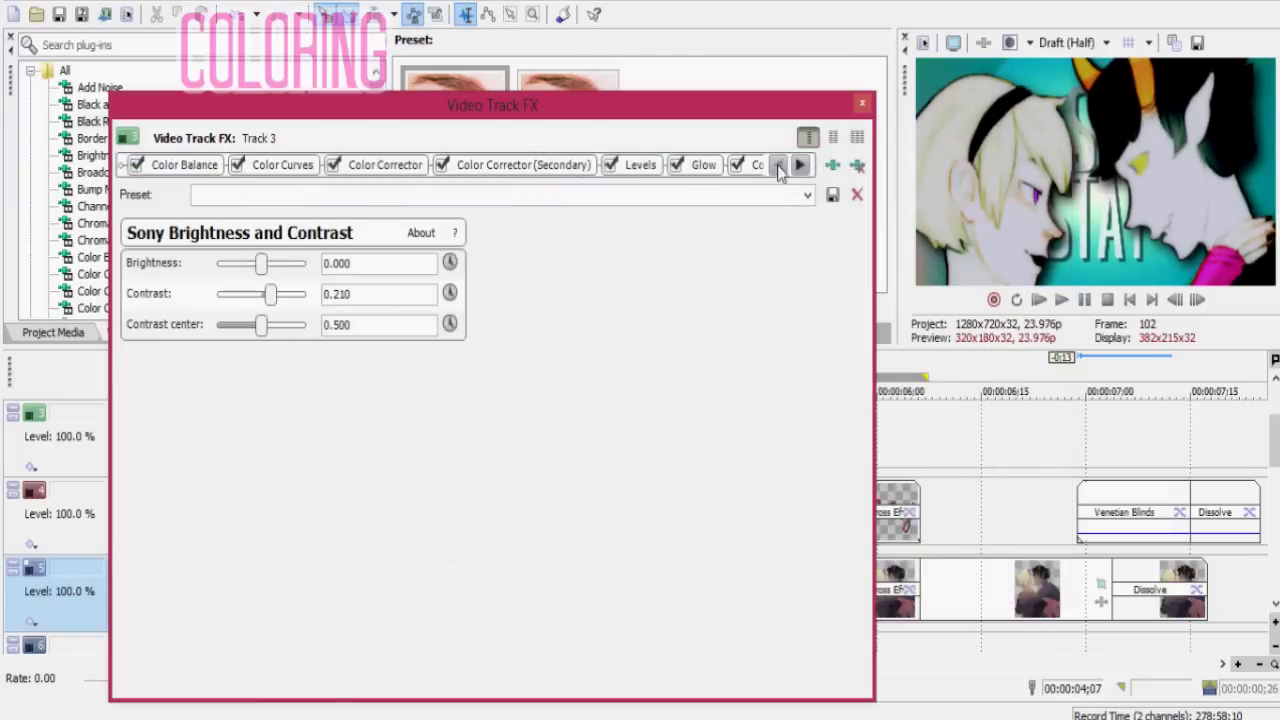
pyautogui.click(136, 165)
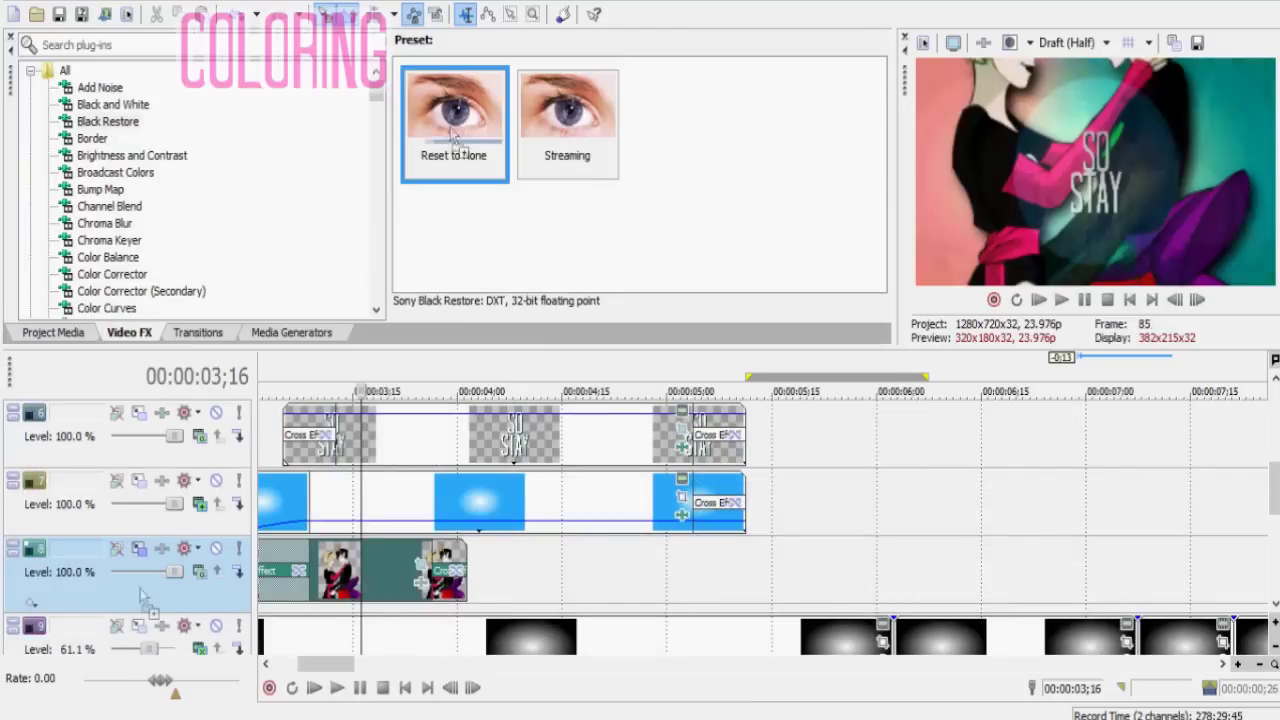
# - Enable Color Curves on track 8, review track 3's effects, then show track 8's Color Curves settings
pyautogui.moveTo(455, 95); pyautogui.dragTo(141, 590)
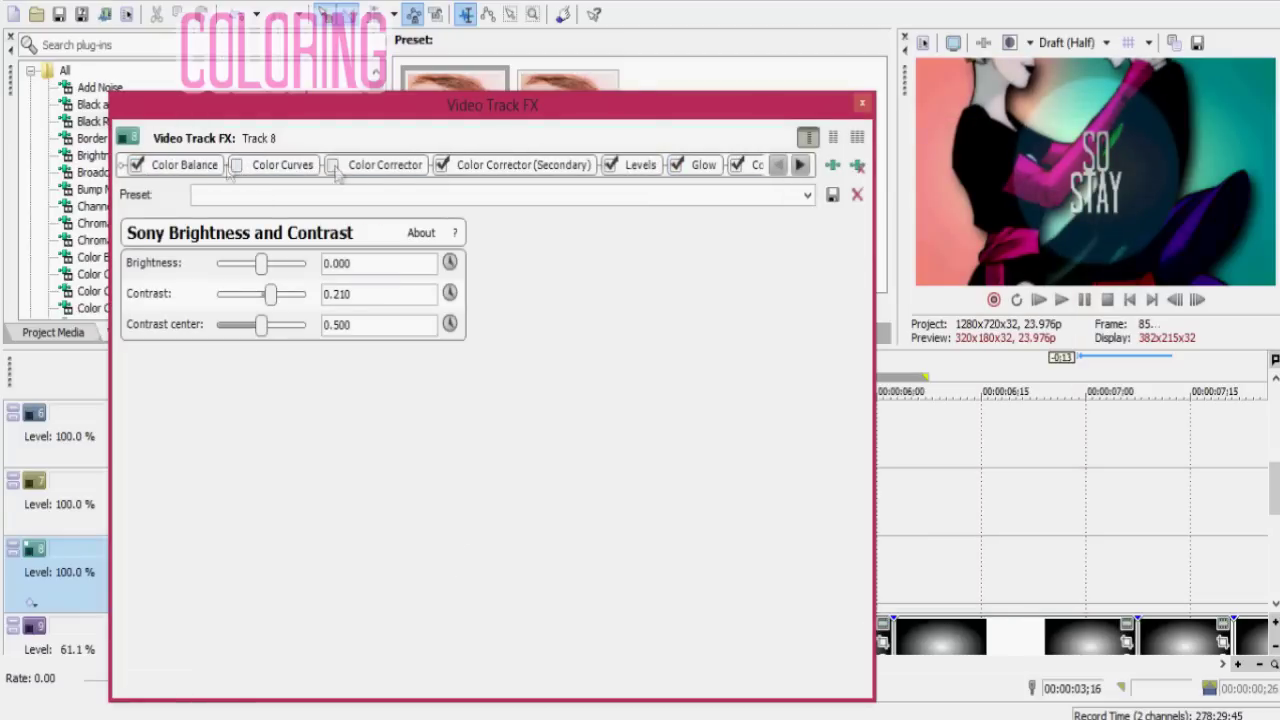
pyautogui.click(237, 165)
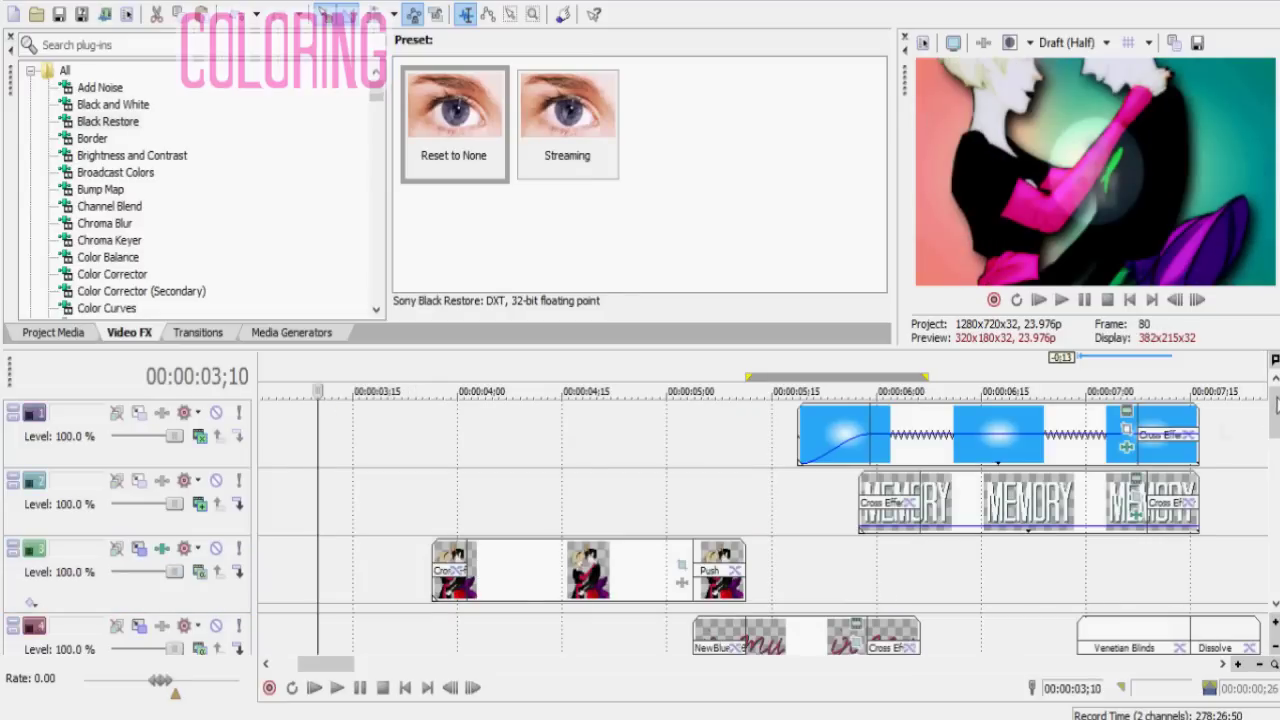
pyautogui.click(586, 514)
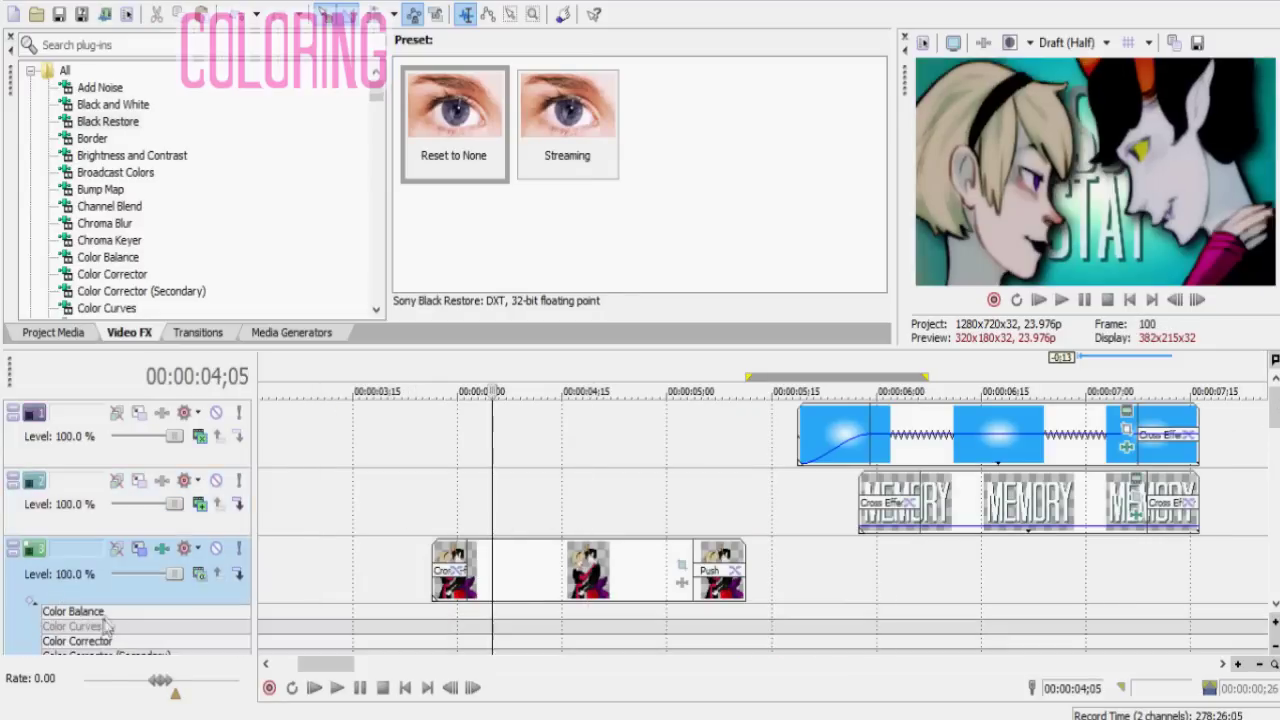
pyautogui.click(161, 548)
pyautogui.click(316, 460)
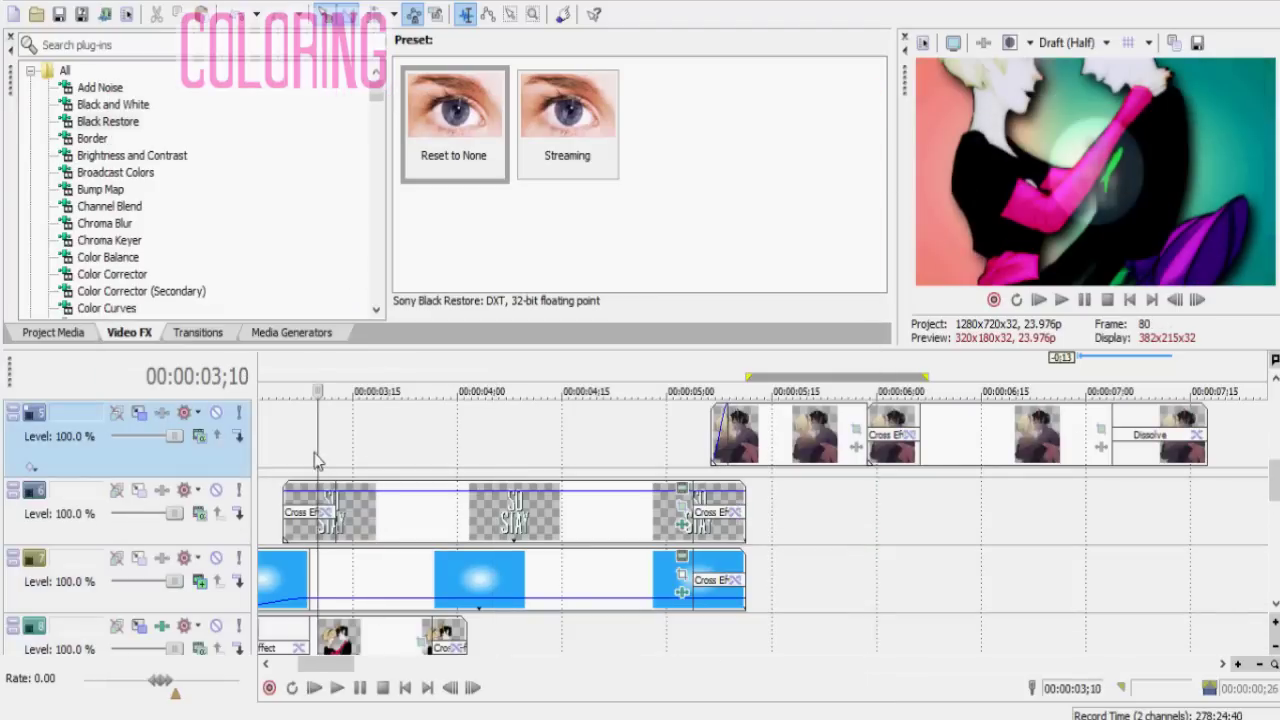
pyautogui.scroll(-2, 316, 460)
pyautogui.click(161, 490)
pyautogui.click(240, 170)
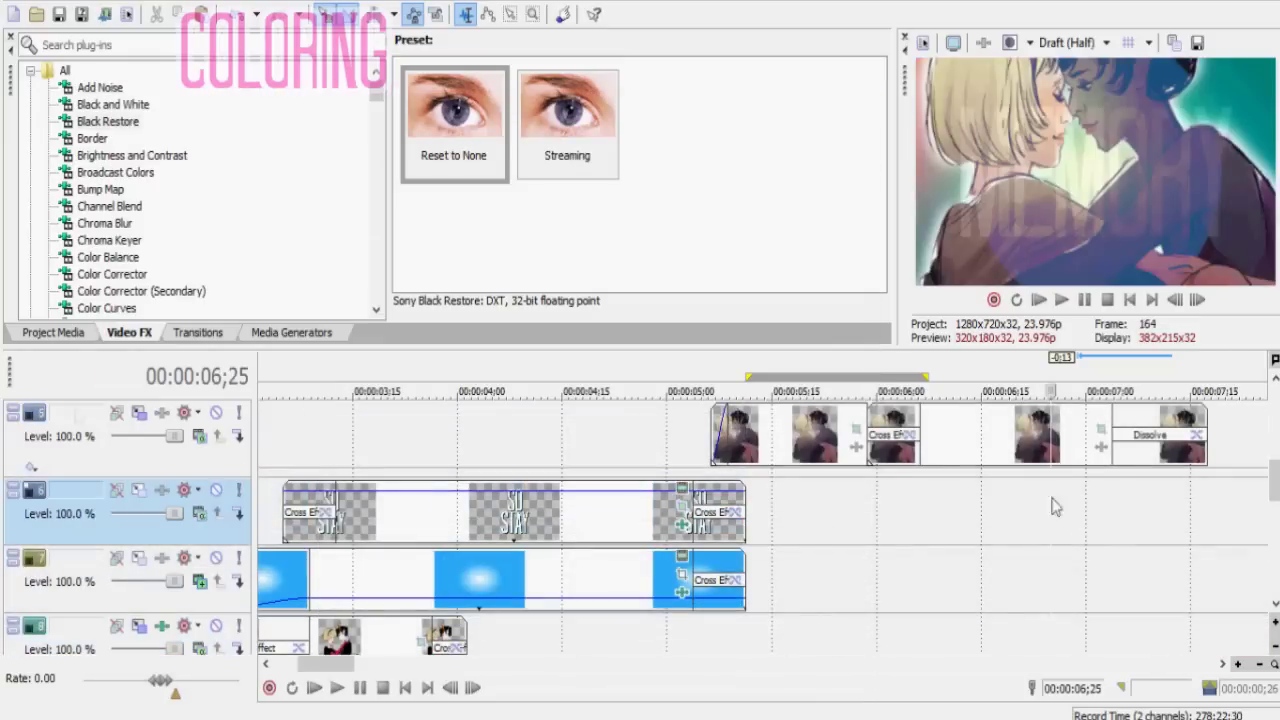
# - Apply the chosen filter package to track 5 and move the playhead to 03;21
pyautogui.click(184, 412)
pyautogui.click(829, 162)
pyautogui.press('Return')
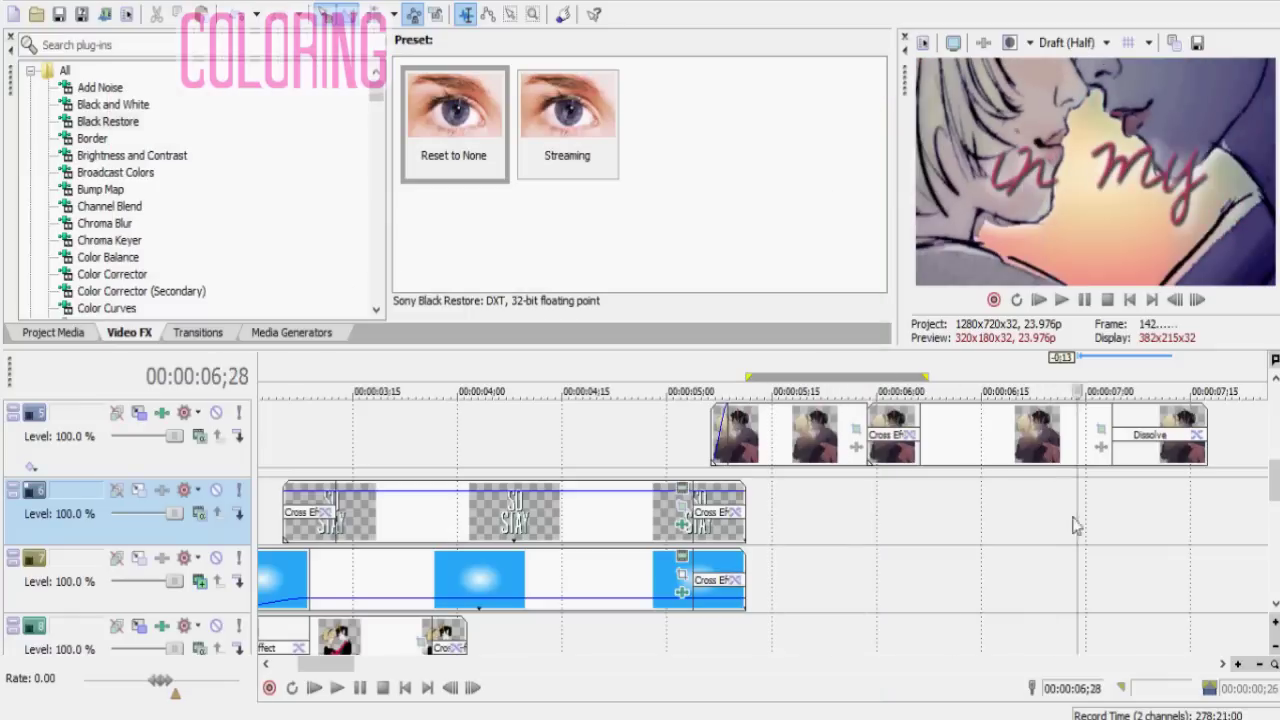
pyautogui.click(397, 463)
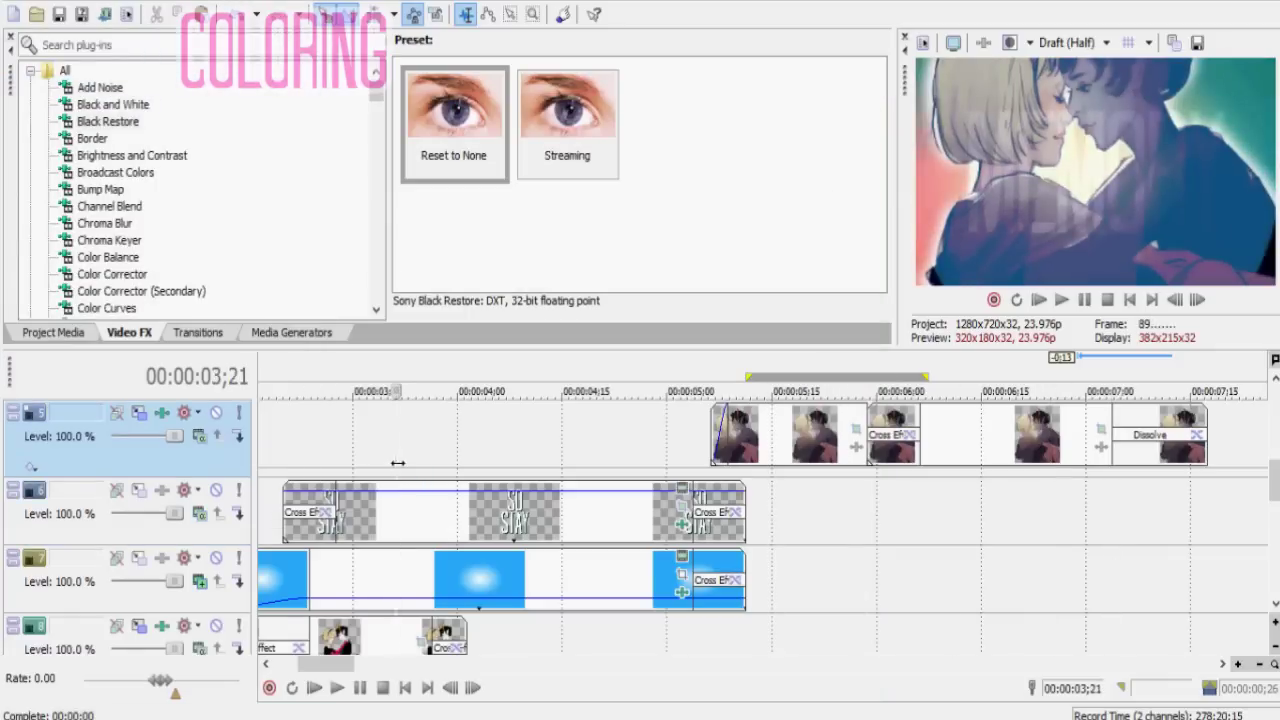
# - Place the Elliptical White to Black Color Gradient from Media Generators onto track 1
pyautogui.scroll(3, 397, 463)
pyautogui.rightClick(314, 414)
pyautogui.scroll(1, 363, 463)
pyautogui.click(292, 332)
pyautogui.click(110, 104)
pyautogui.moveTo(581, 110); pyautogui.dragTo(313, 447)
pyautogui.click(199, 436)
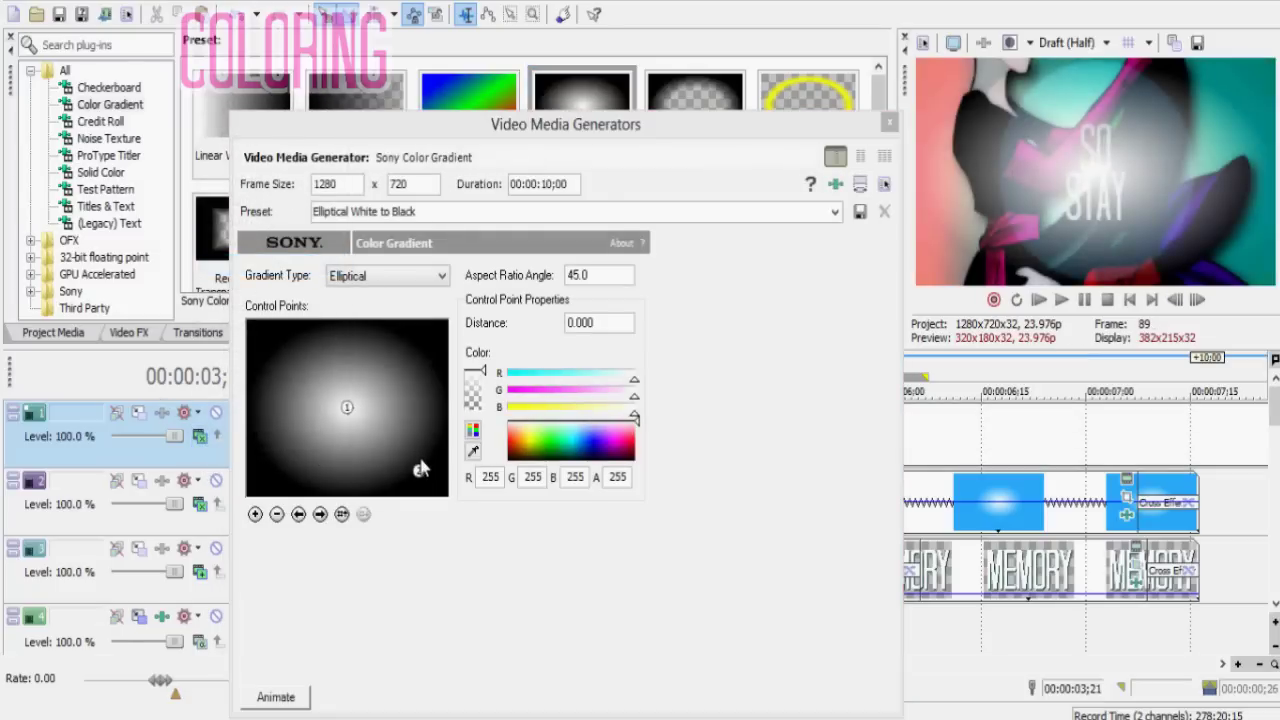
pyautogui.click(890, 123)
pyautogui.click(666, 500)
# - Lower track 1's level to 61.1% and move the playhead to 04;16
pyautogui.moveTo(174, 436); pyautogui.dragTo(148, 436)
pyautogui.click(466, 562)
pyautogui.click(954, 627)
pyautogui.click(572, 552)
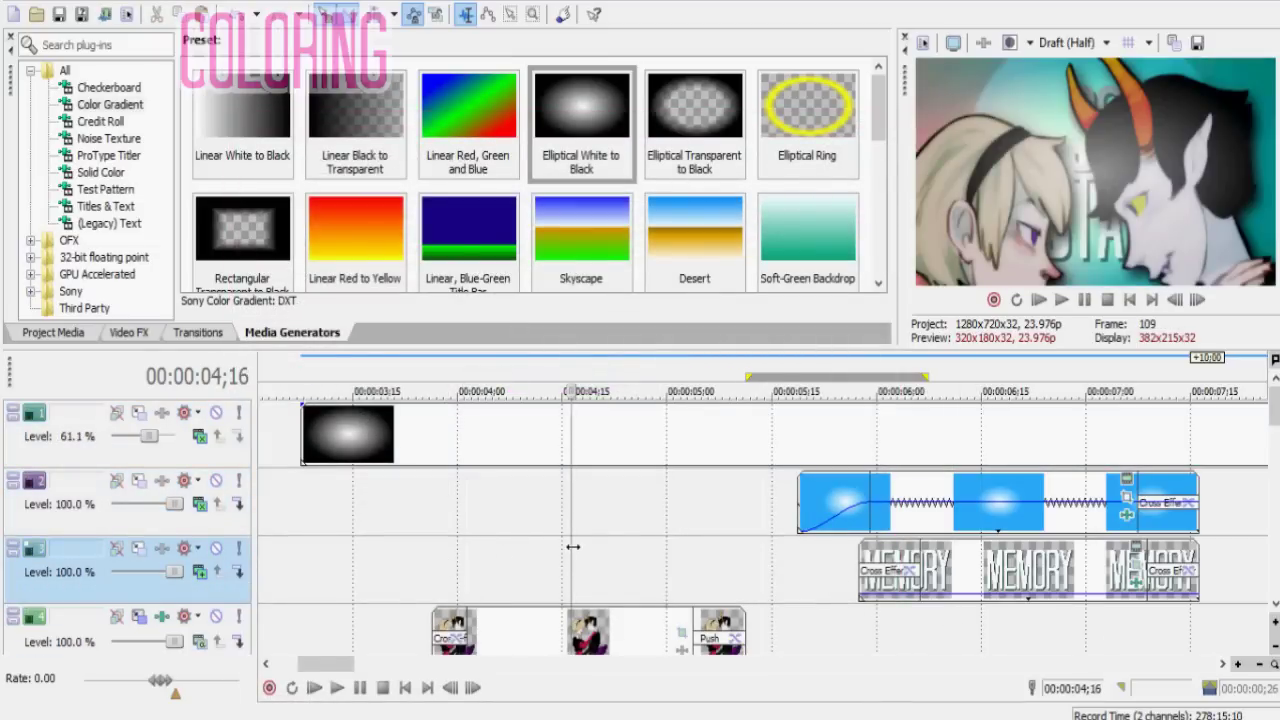
# - Insert a new empty video track and save the project
pyautogui.rightClick(491, 500)
pyautogui.click(543, 311)
pyautogui.hotkey('alt', 'f')
pyautogui.click(83, 95)
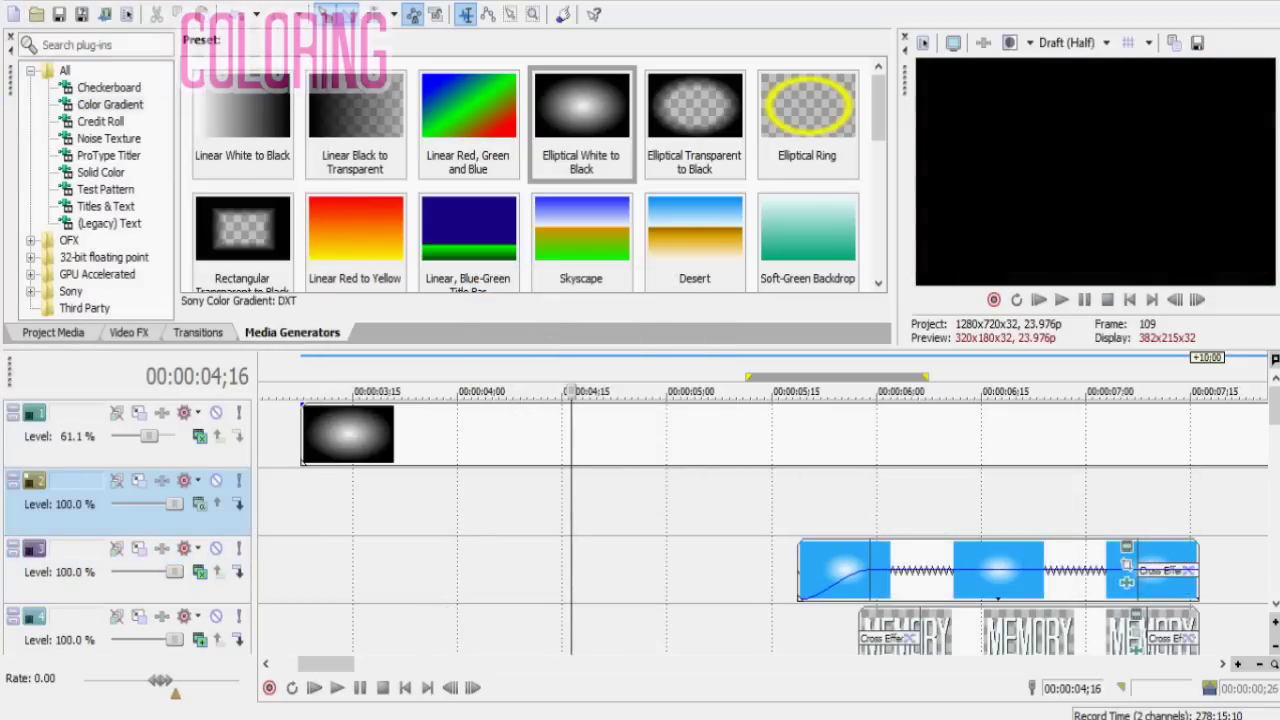